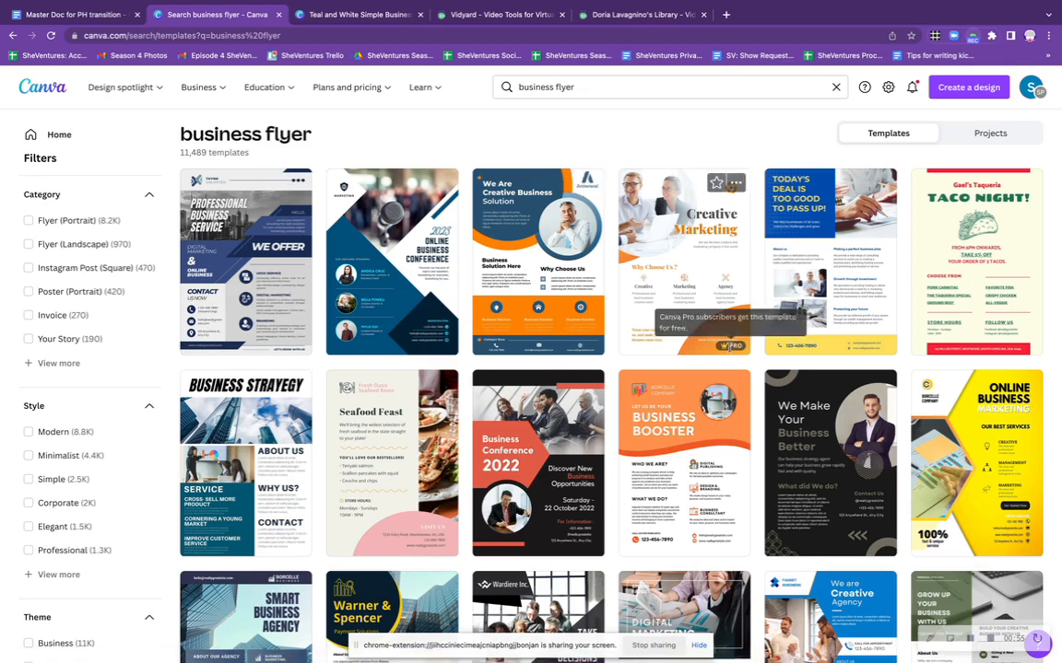
Open the orange and white "Business Booster" flyer template from the business flyer results.
mouse_move(735, 349)
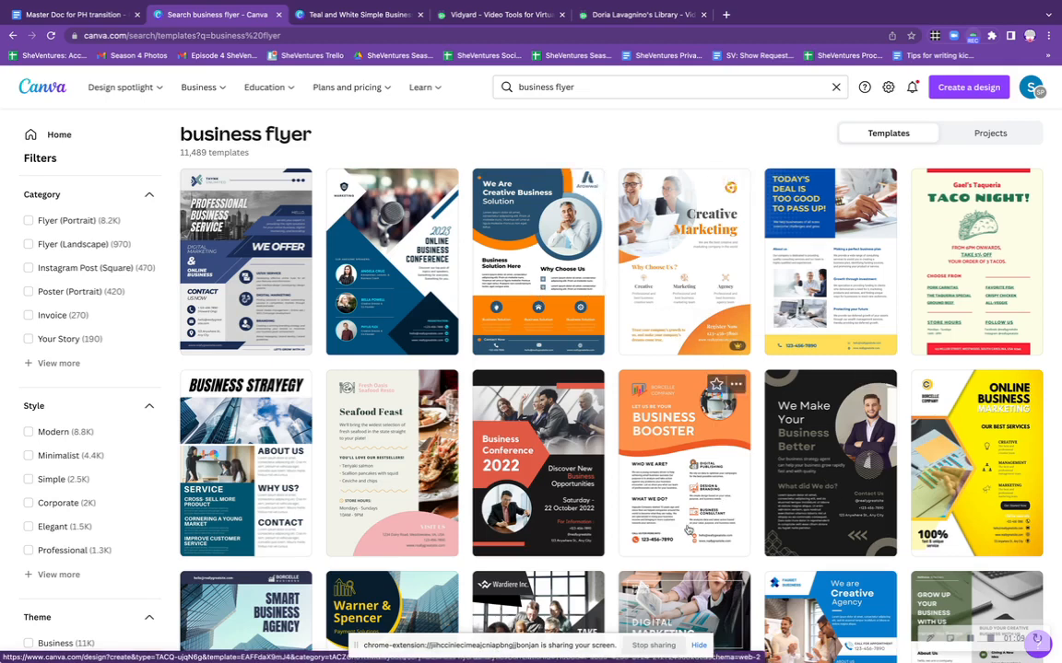
scroll(687, 531, "down", 2)
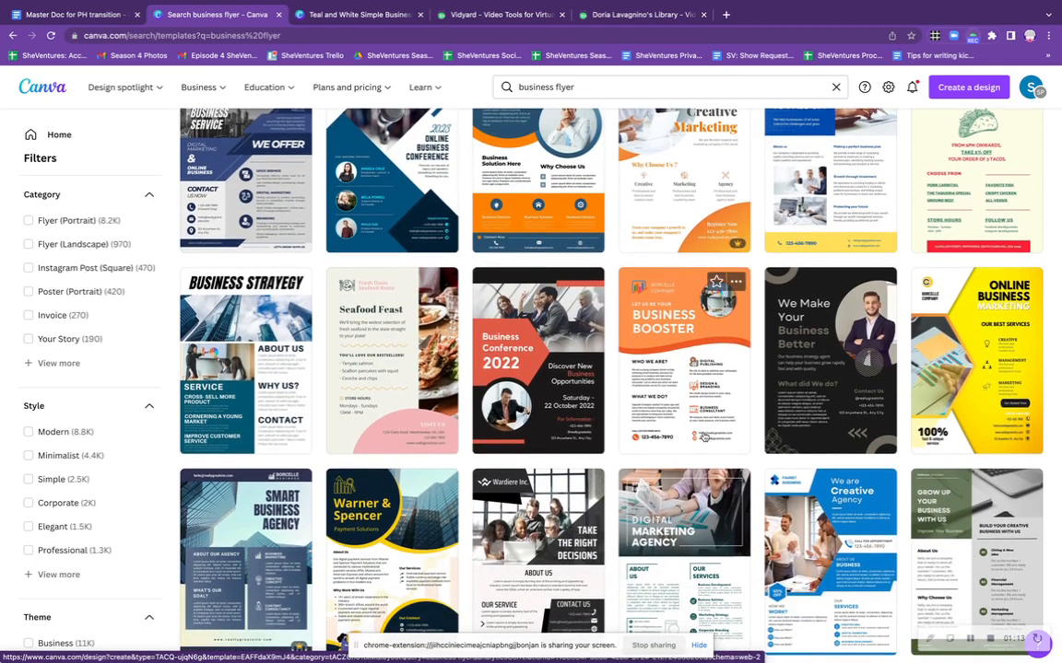
left_click(675, 299)
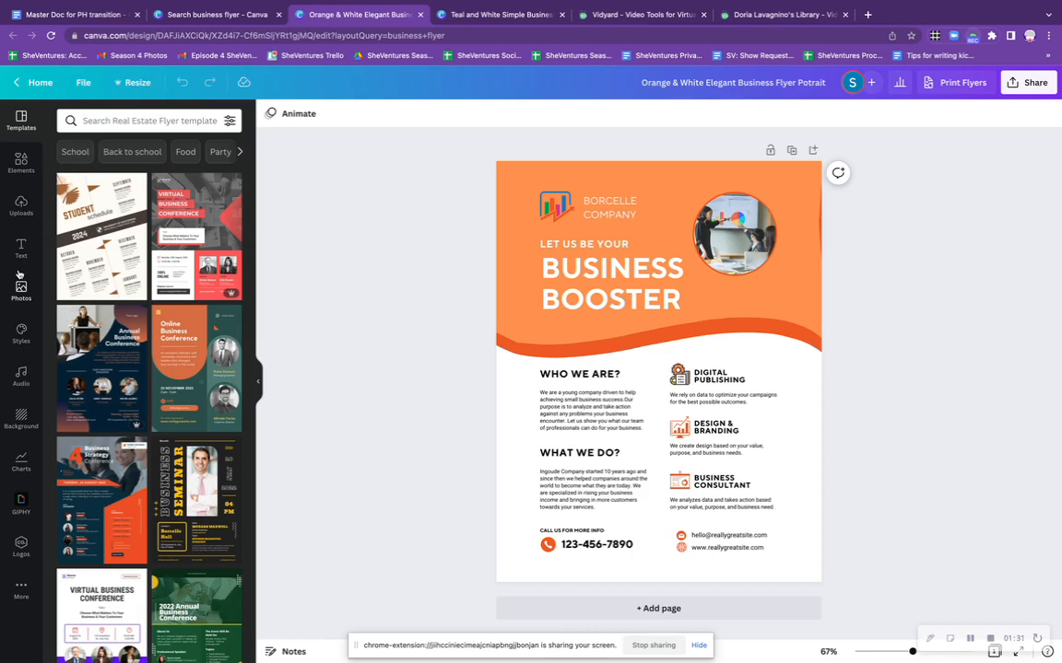
Recolour the flyer's header graphic, making its background grey and its wavy border blue from the document colours.
scroll(575, 313, "up", 1)
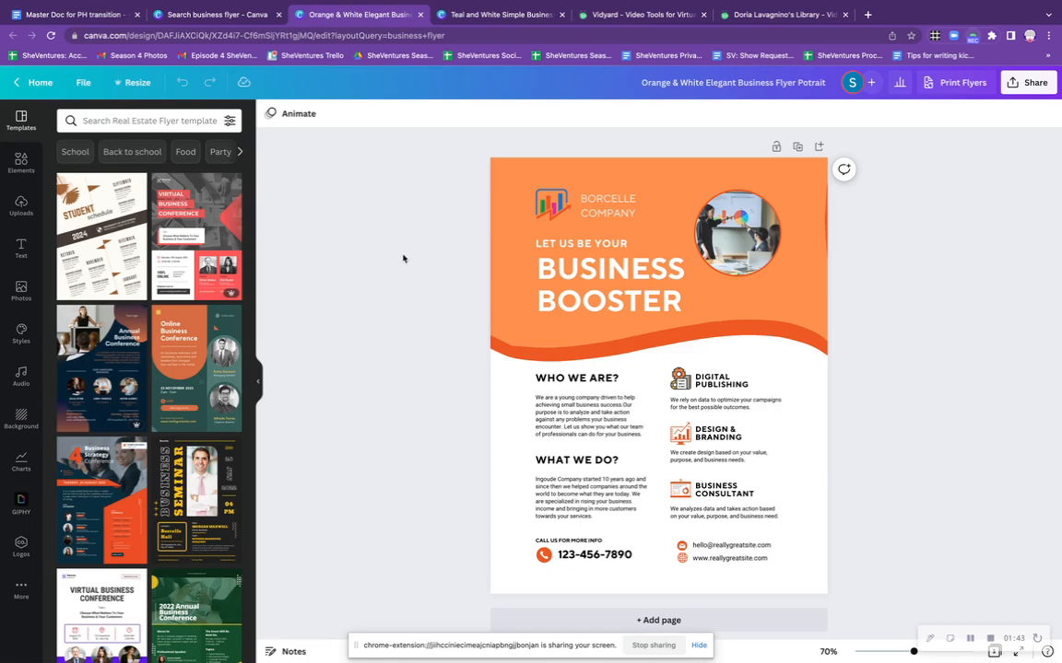
left_click(669, 181)
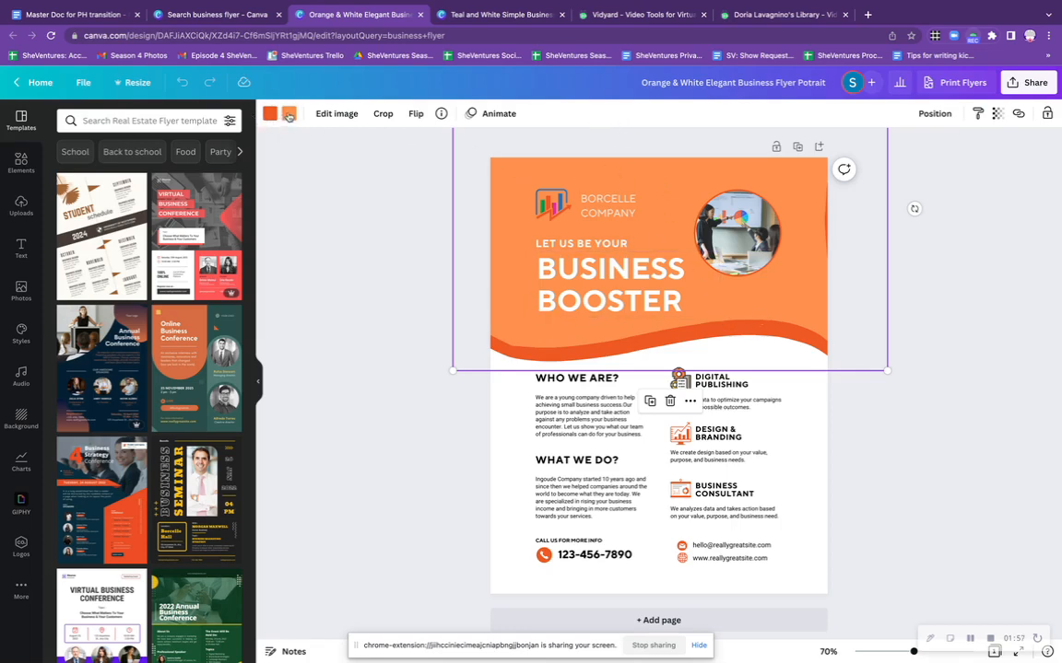
left_click(289, 113)
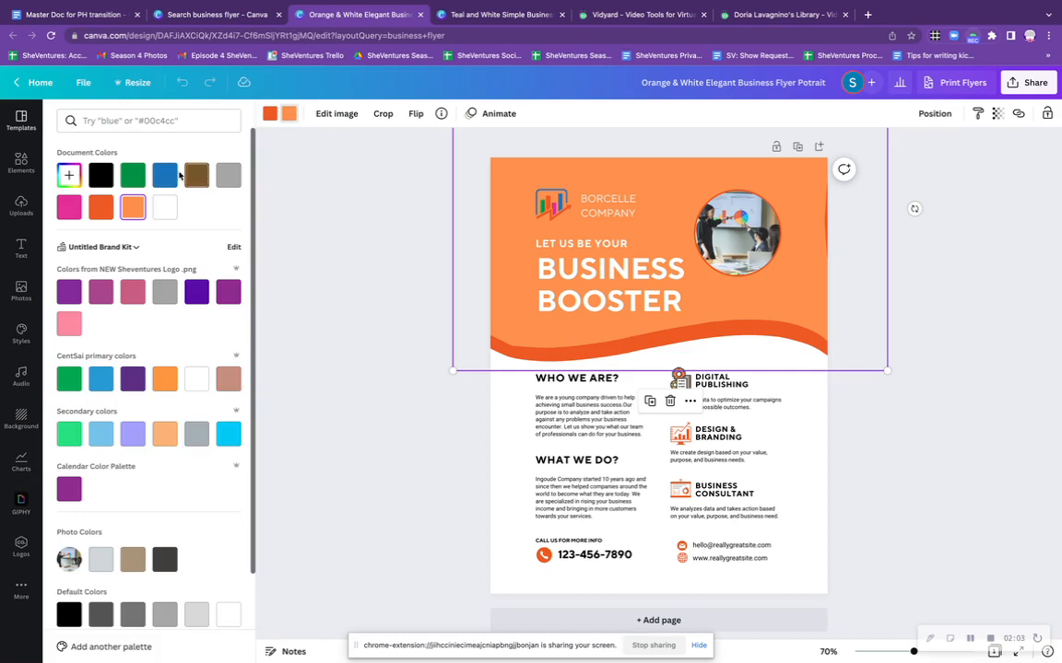
left_click(227, 176)
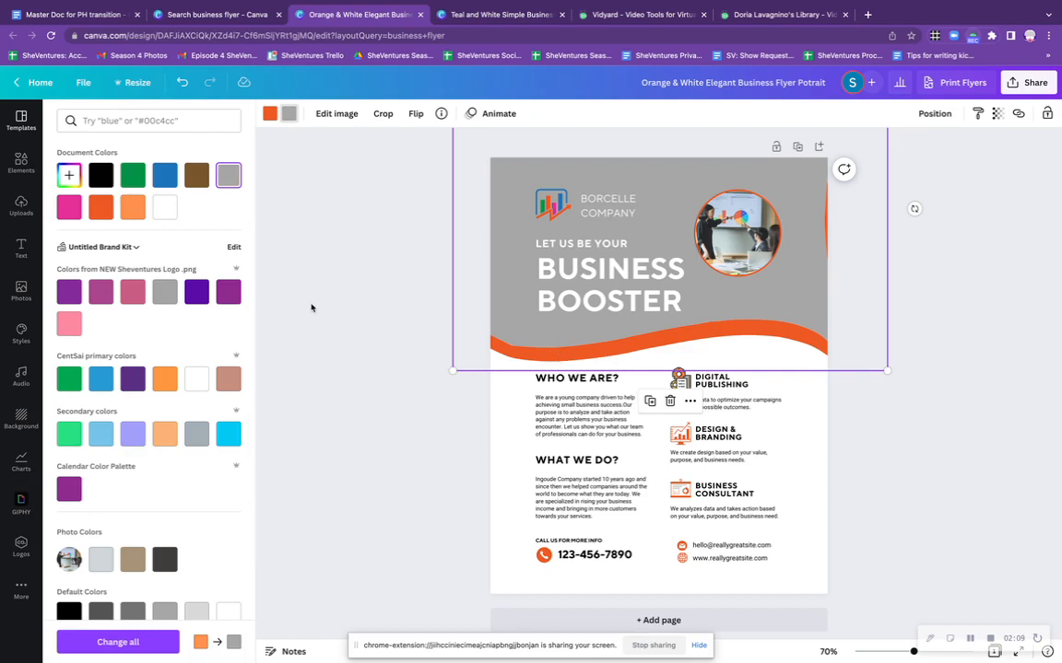
left_click(270, 113)
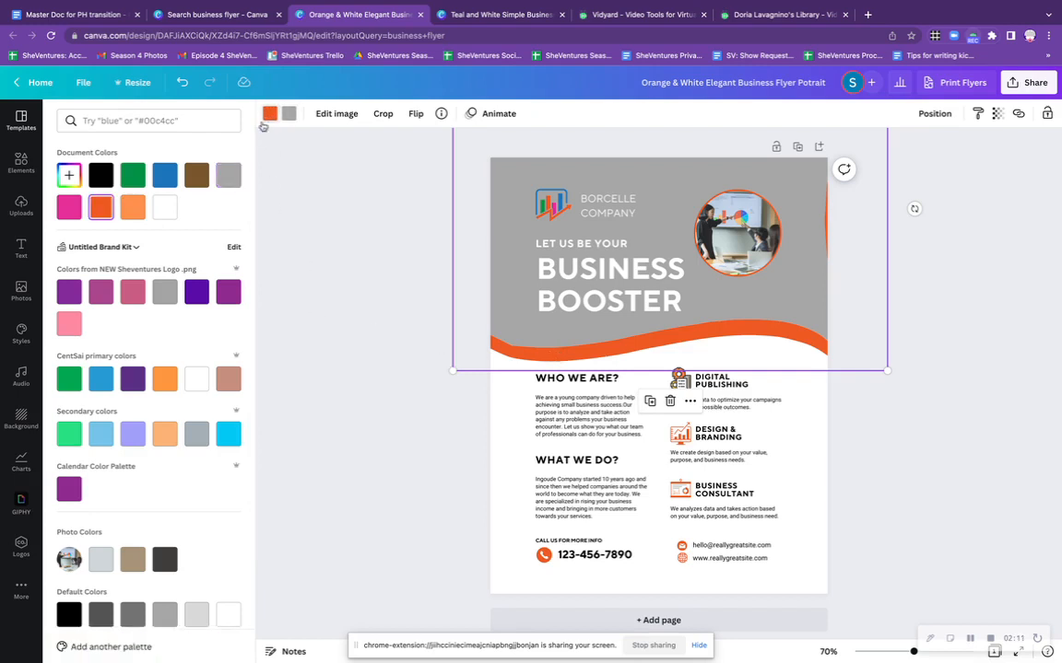
left_click(164, 174)
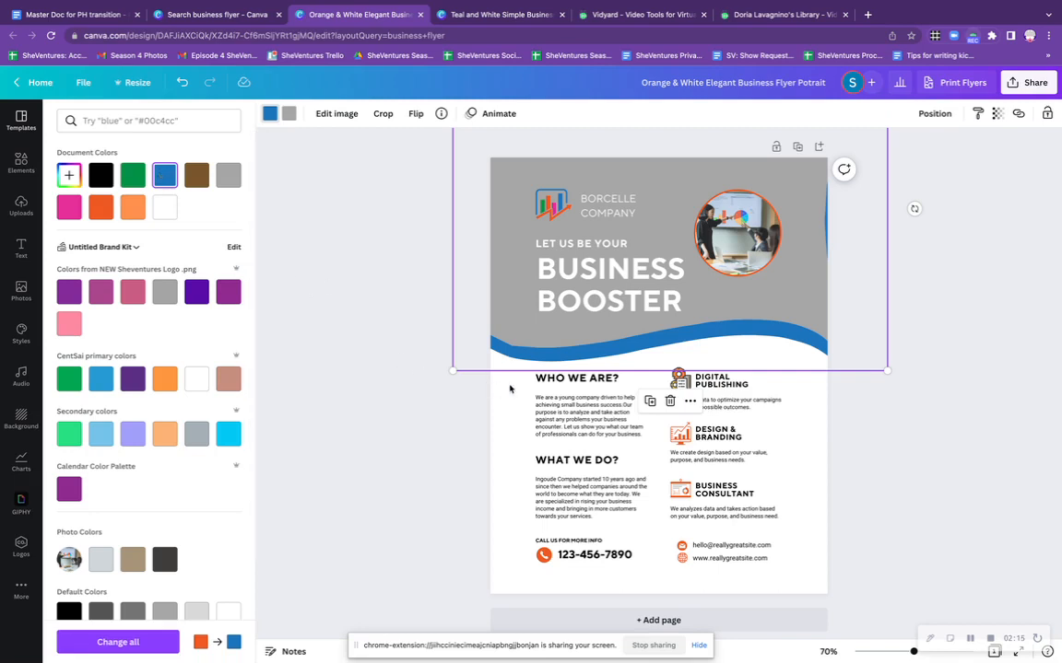
Change the font of the "Borcelle Company" text in the header to Lato Bold.
left_click(599, 192)
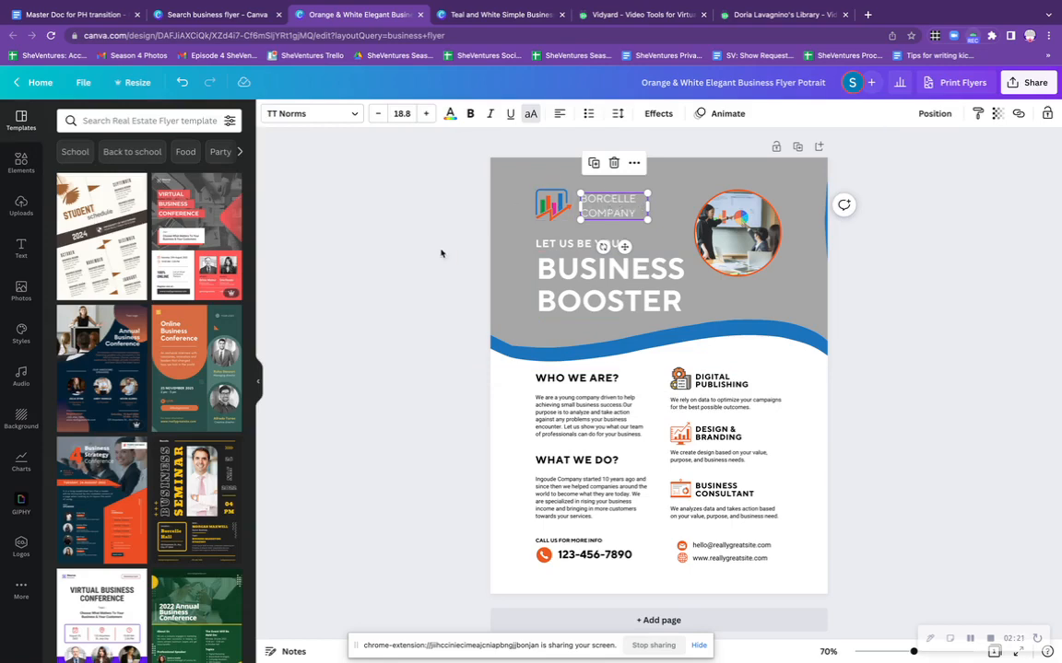
left_click(22, 247)
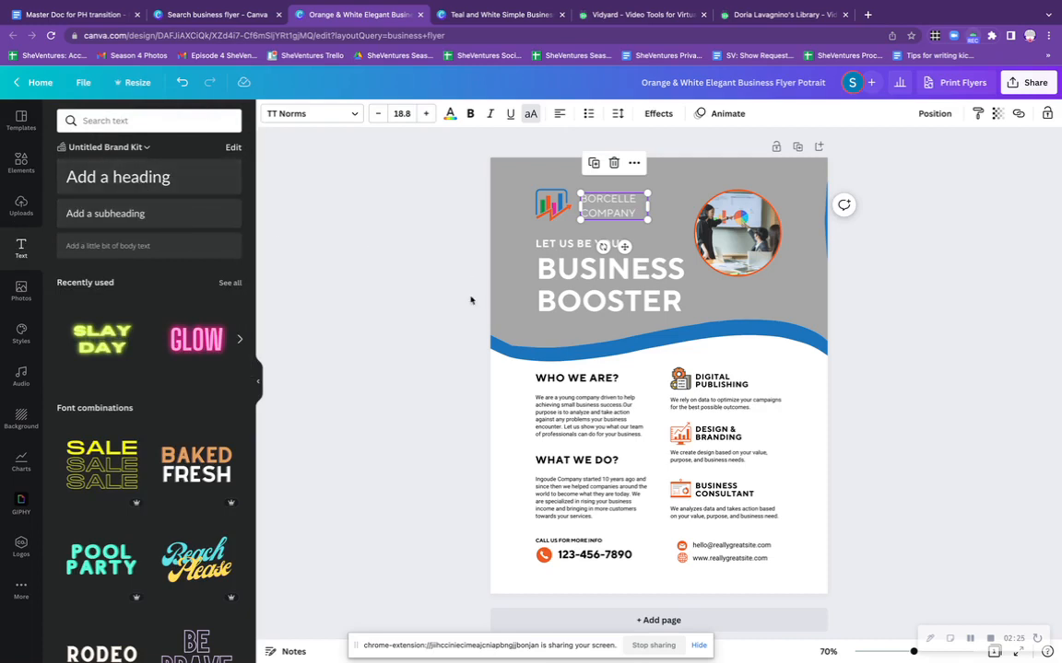
double_click(622, 209)
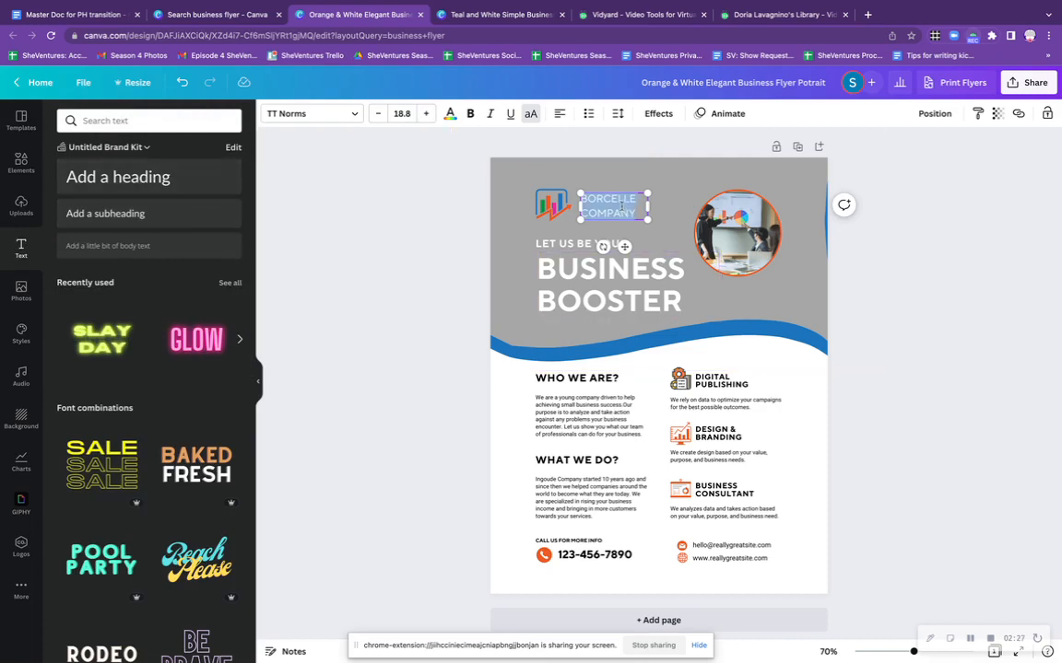
left_click(352, 114)
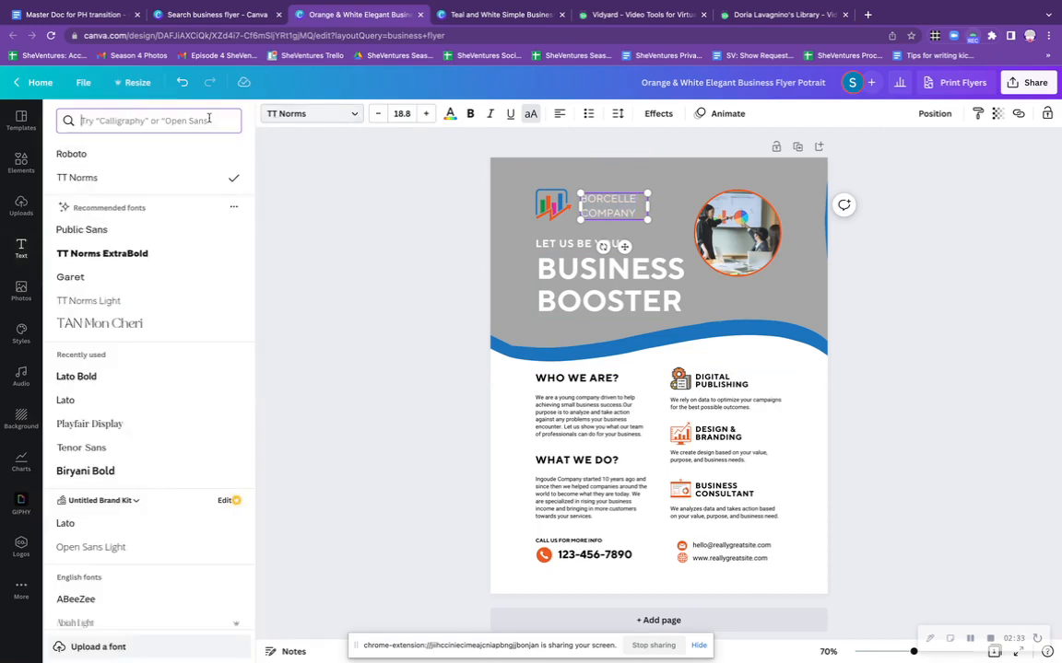
left_click(161, 121)
type("lato")
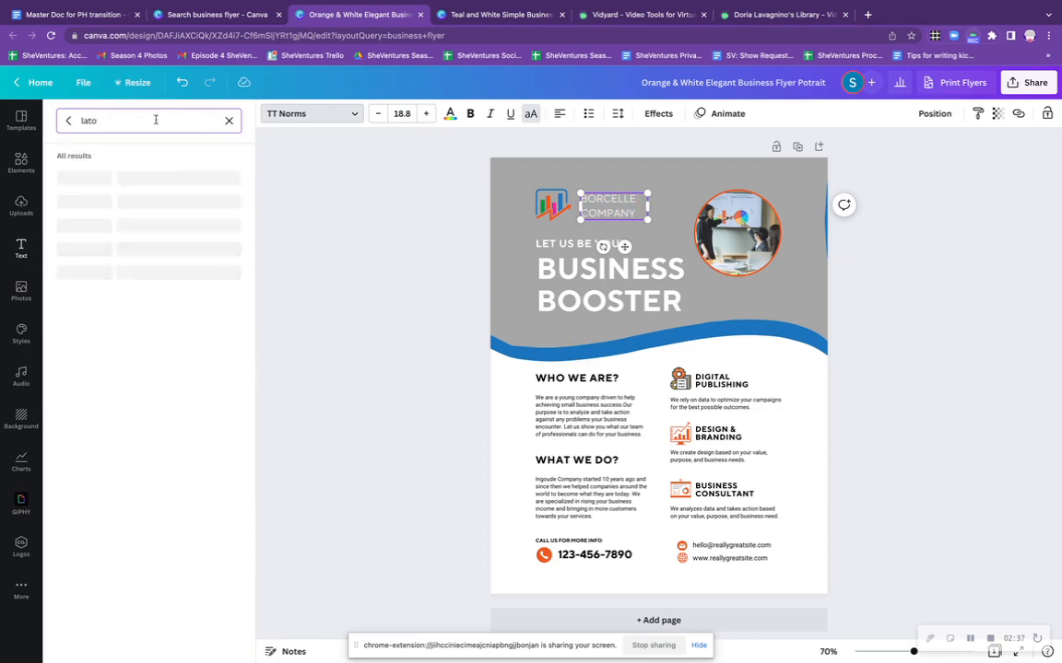
left_click(97, 200)
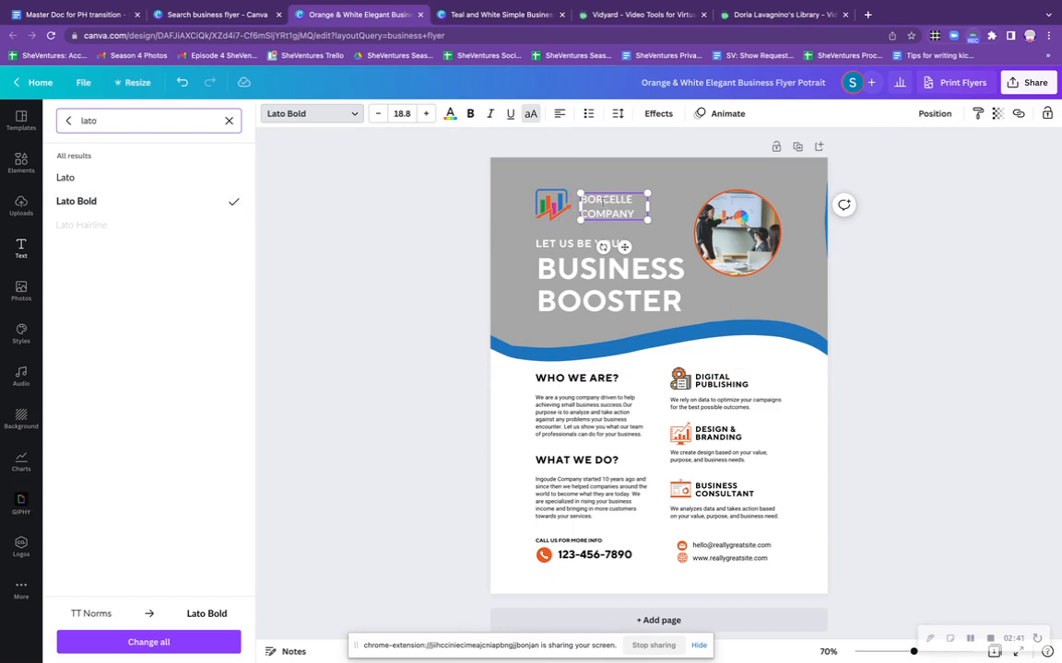
Enlarge the company name text to size 24.8 and widen its text box on both sides to fit two lines.
left_click(426, 114)
left_click(426, 113)
left_click(426, 114)
left_click(427, 113)
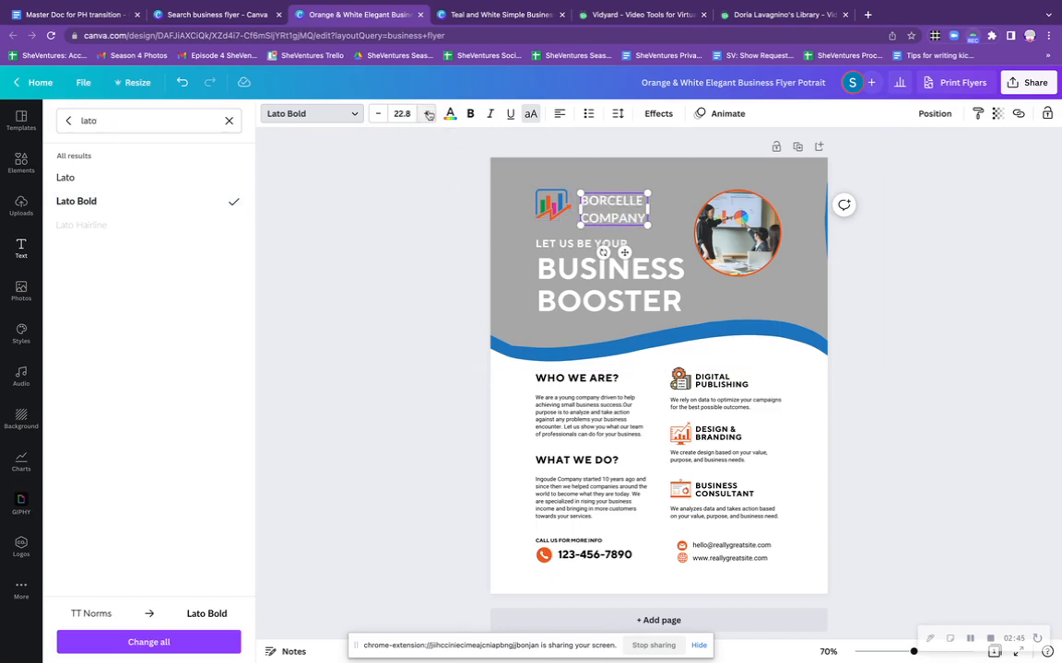
left_click(426, 113)
left_click(426, 113)
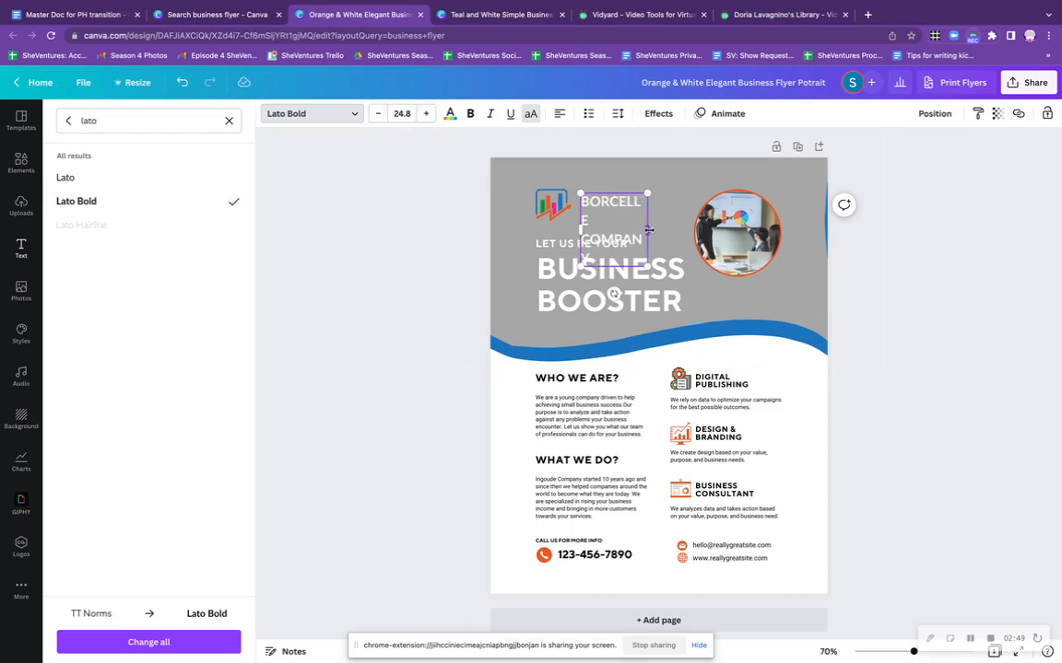
left_click_drag(648, 230, 691, 221)
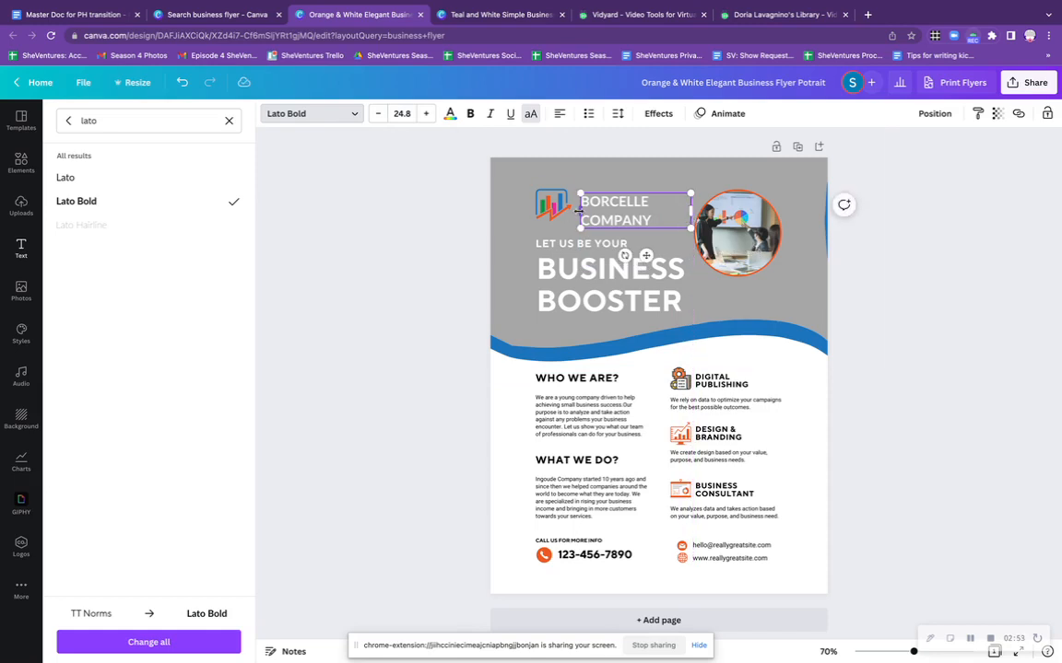
mouse_move(579, 211)
left_mouse_down()
mouse_move(536, 211)
mouse_move(570, 210)
left_mouse_up()
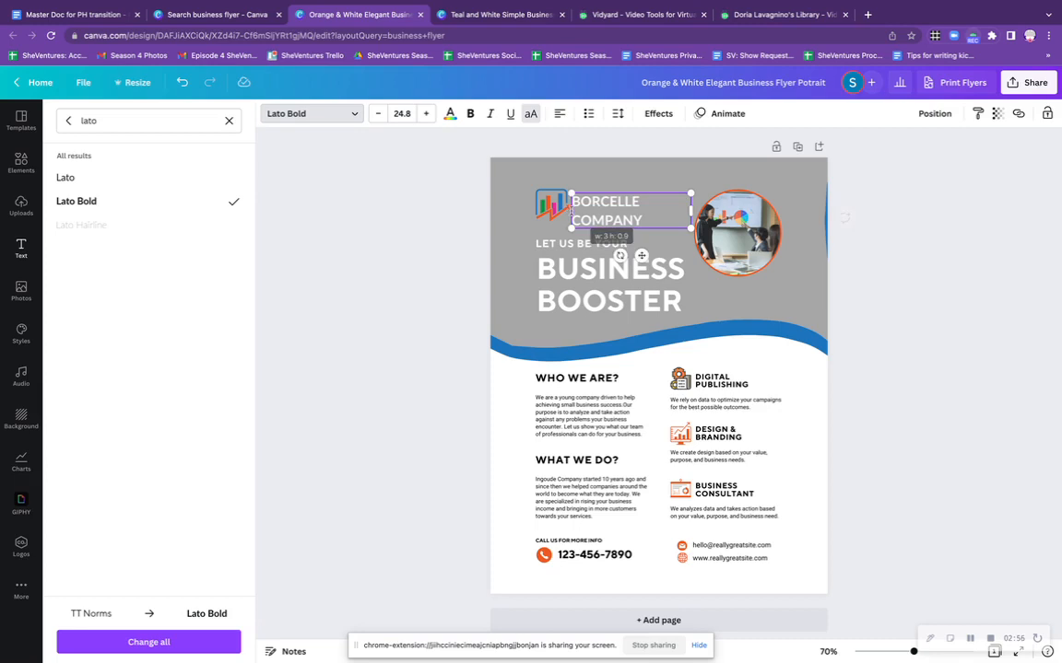
Centre-align the company name and move it up and to the right, near the header's top edge.
left_click(560, 113)
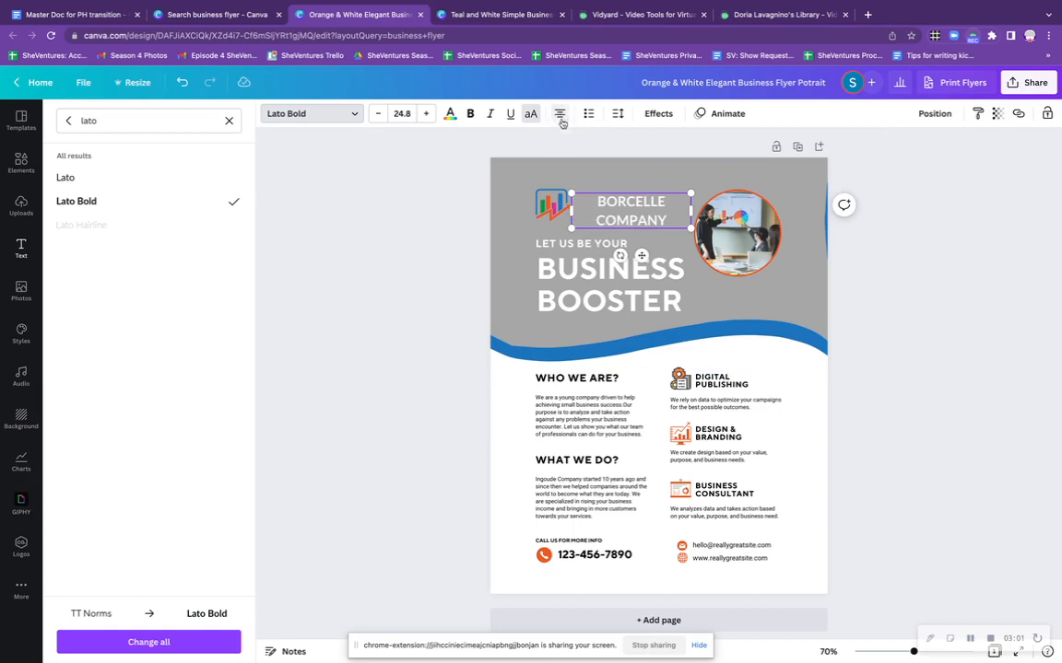
left_click(634, 214)
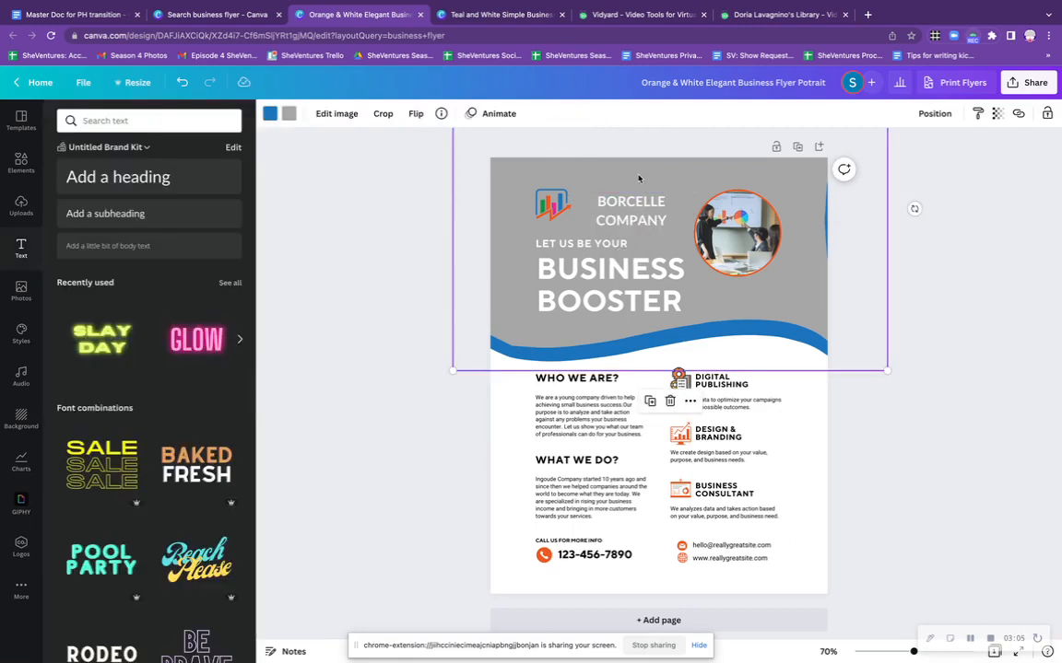
left_click_drag(634, 216, 661, 188)
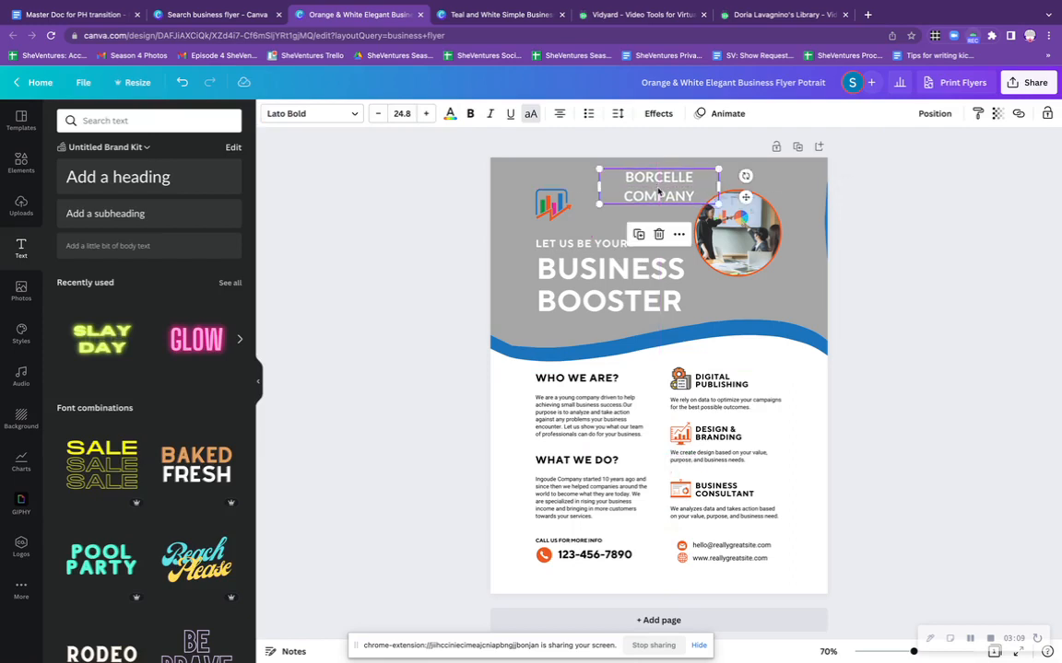
Move the chart logo closer to the header's upper-left corner and shift the circular photo slightly down and to the right.
mouse_move(546, 202)
left_mouse_down()
mouse_move(550, 223)
mouse_move(502, 193)
mouse_move(542, 191)
left_mouse_up()
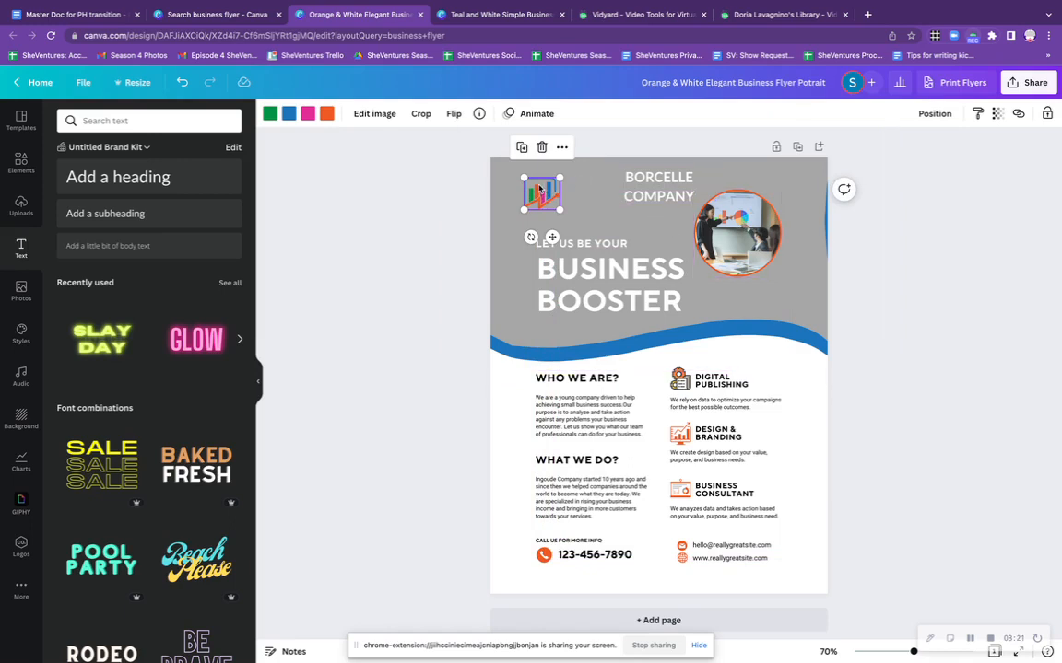
left_click_drag(539, 189, 1059, 196)
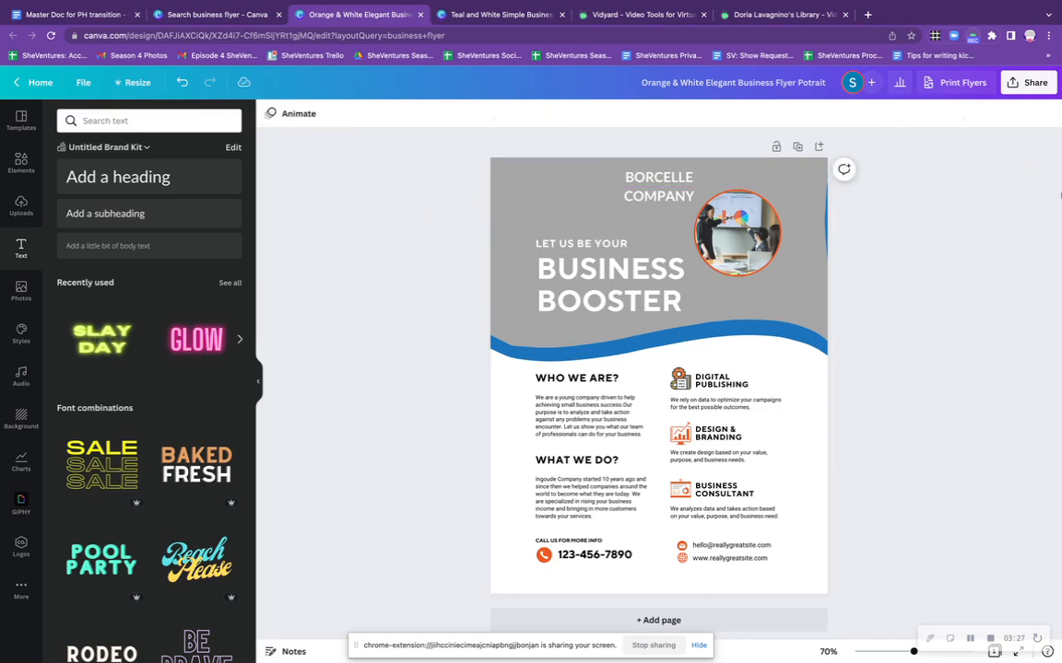
key("ctrl+z")
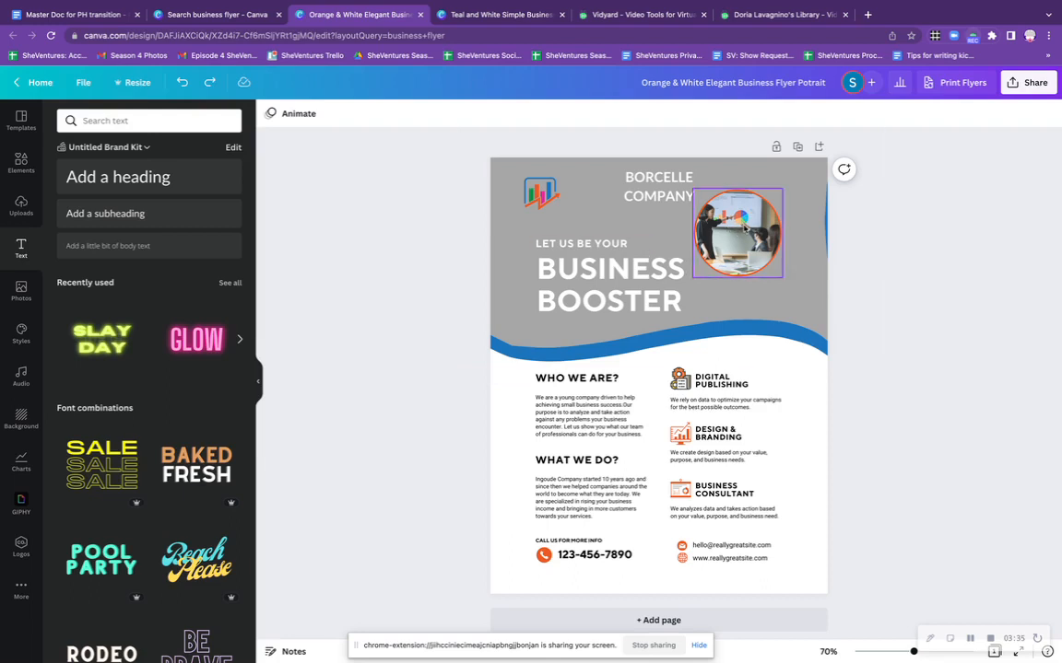
left_click(745, 228)
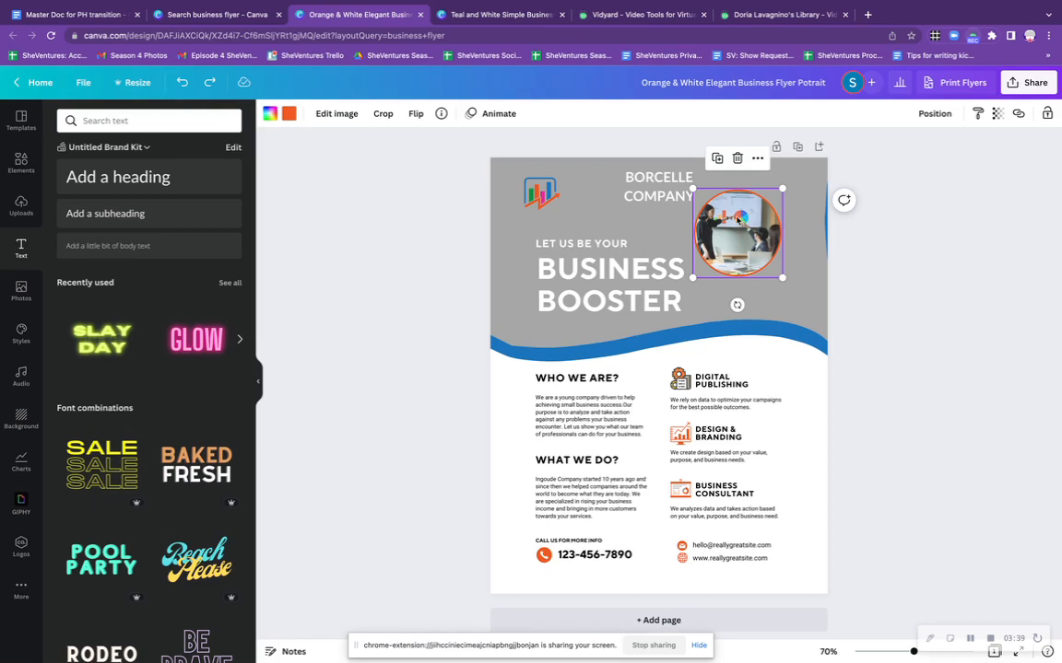
left_click_drag(737, 218, 744, 223)
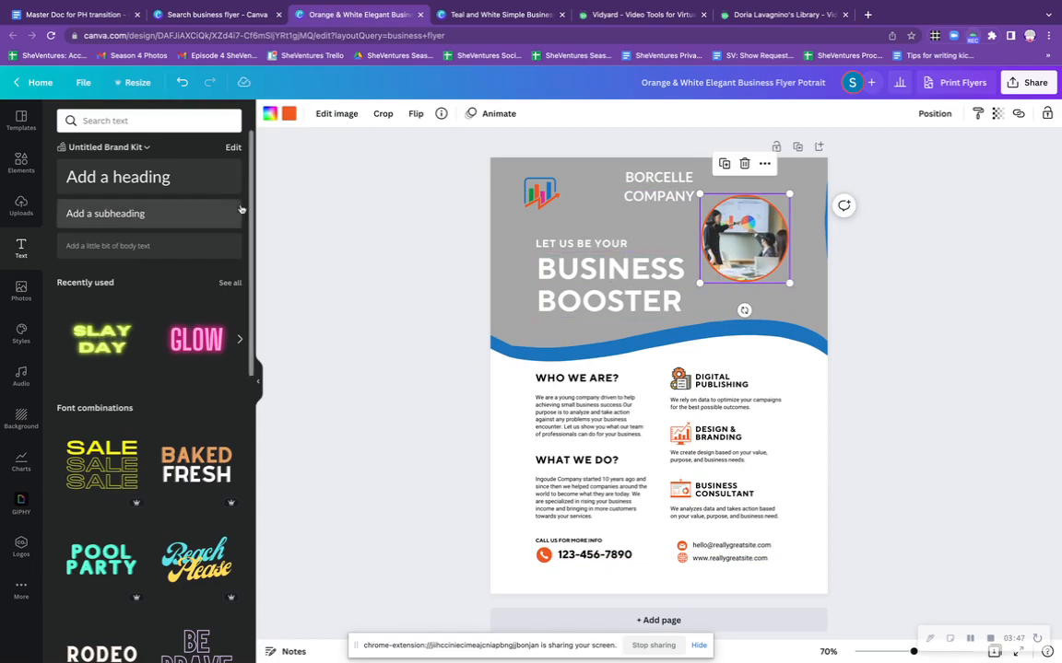
Browse the available design elements, including the graphics, stickers, photos, videos, audio and charts.
left_click(20, 161)
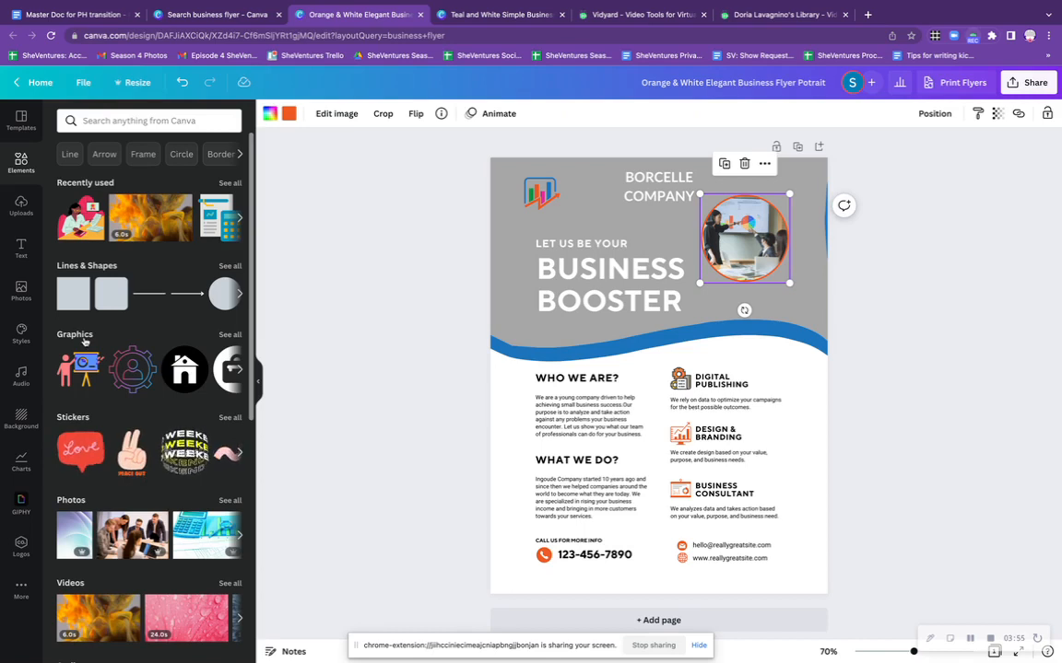
left_click(237, 371)
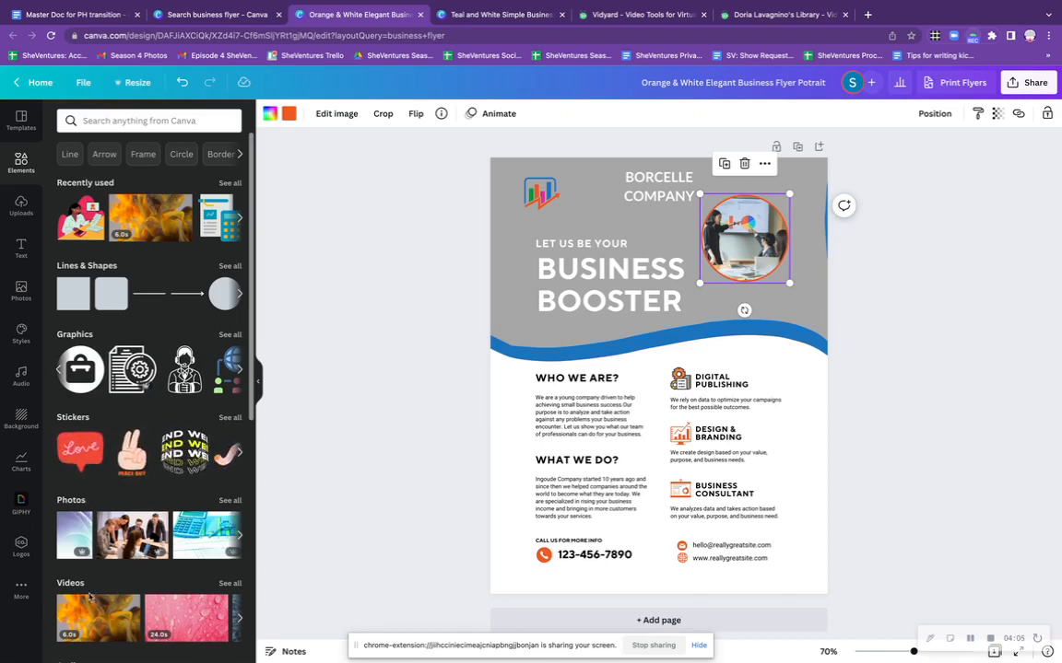
scroll(106, 603, "down", 1)
scroll(106, 611, "down", 3)
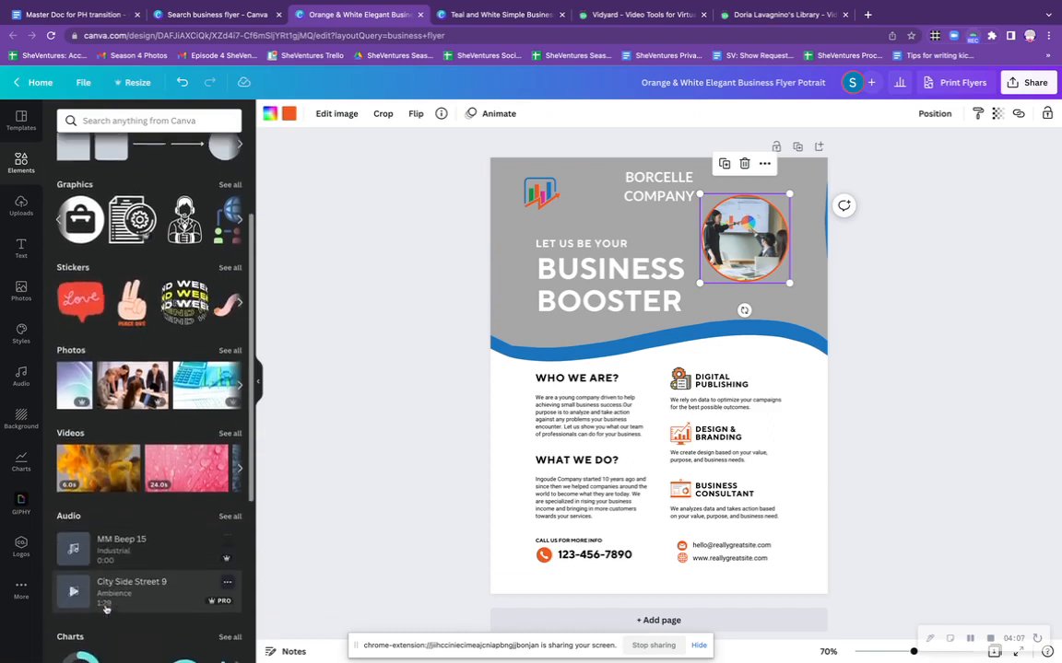
scroll(106, 608, "up", 2)
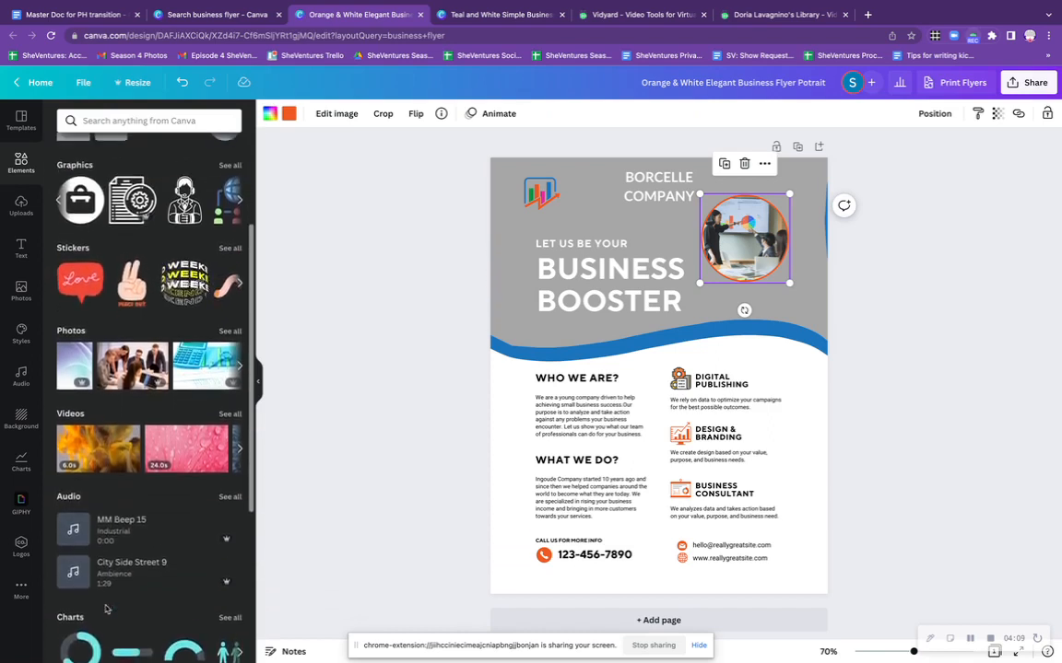
scroll(106, 608, "up", 2)
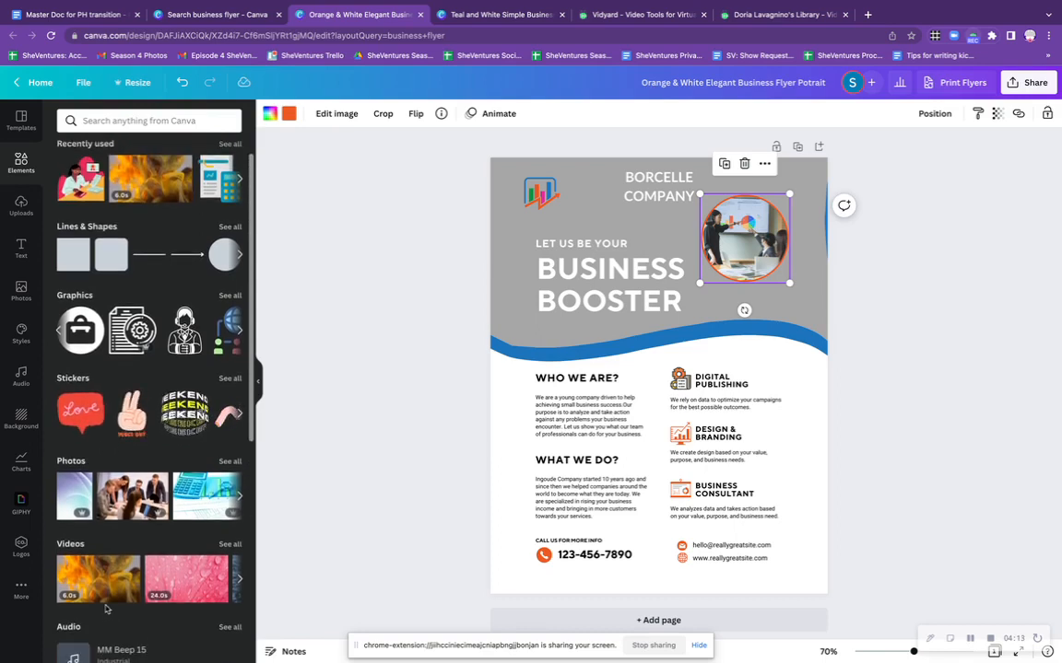
scroll(106, 610, "up", 1)
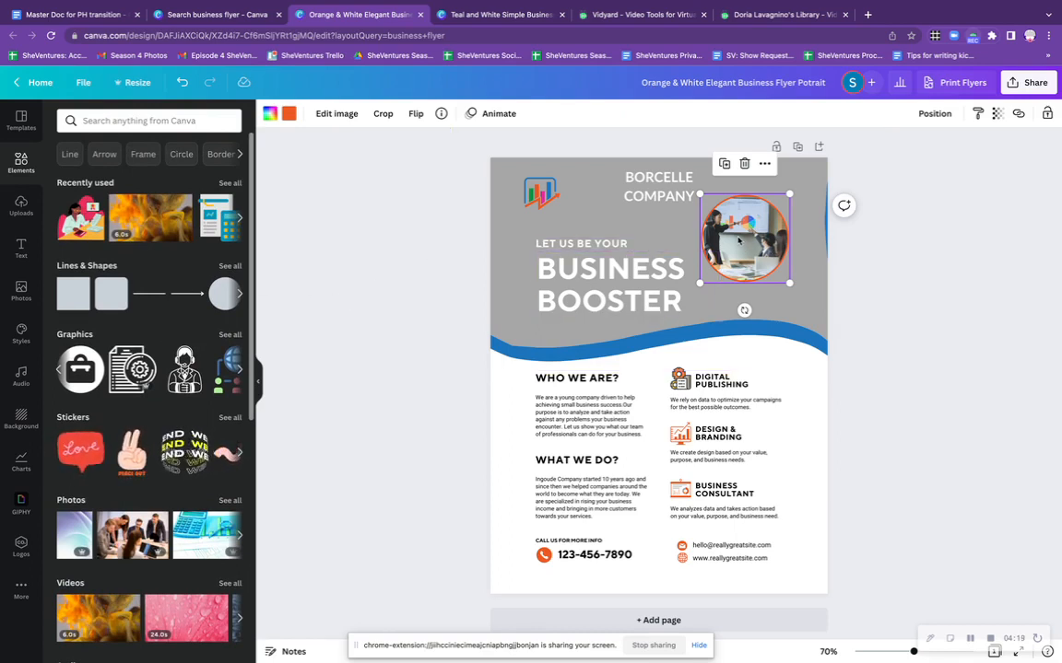
Nudge the circular photo slightly up and right and delete the image inside it, keeping its frame.
mouse_move(737, 240)
left_mouse_down()
mouse_move(753, 242)
mouse_move(739, 238)
left_mouse_up()
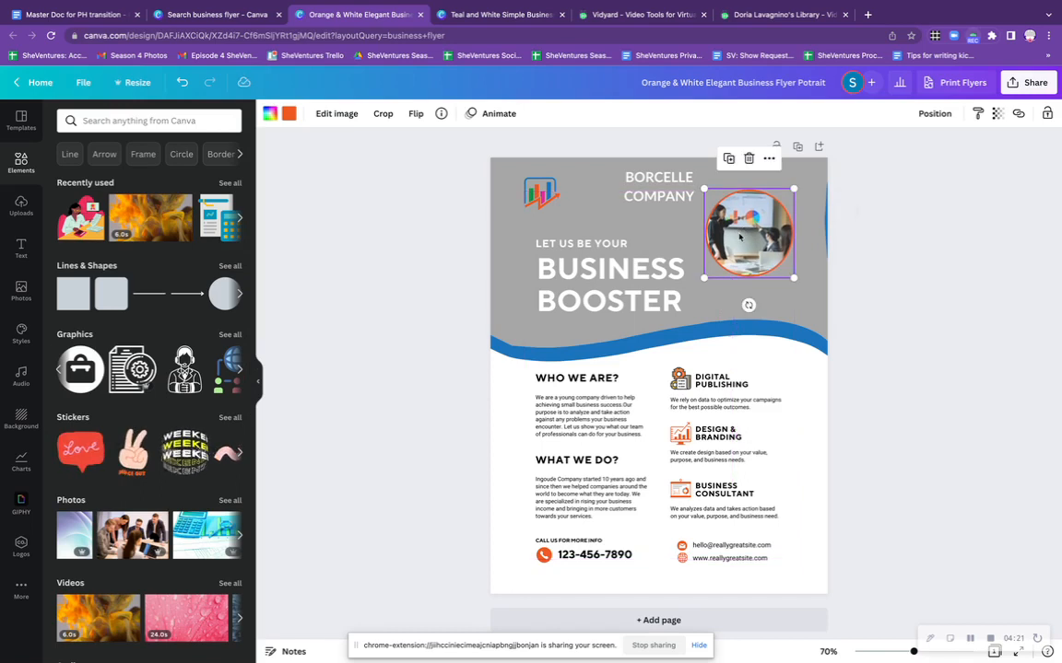
left_click(749, 158)
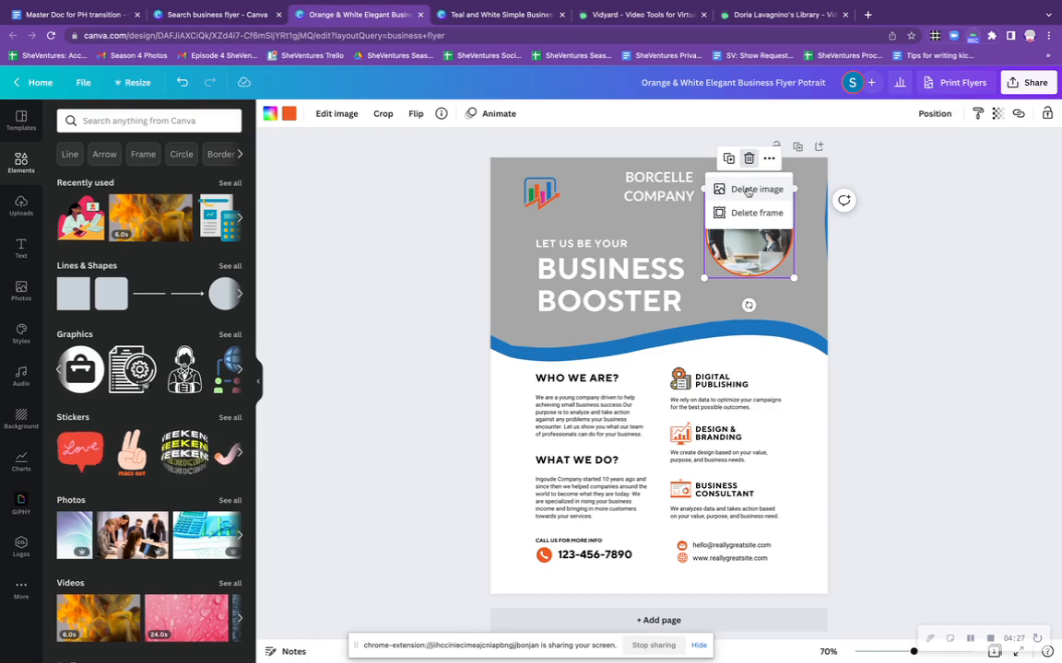
left_click(748, 190)
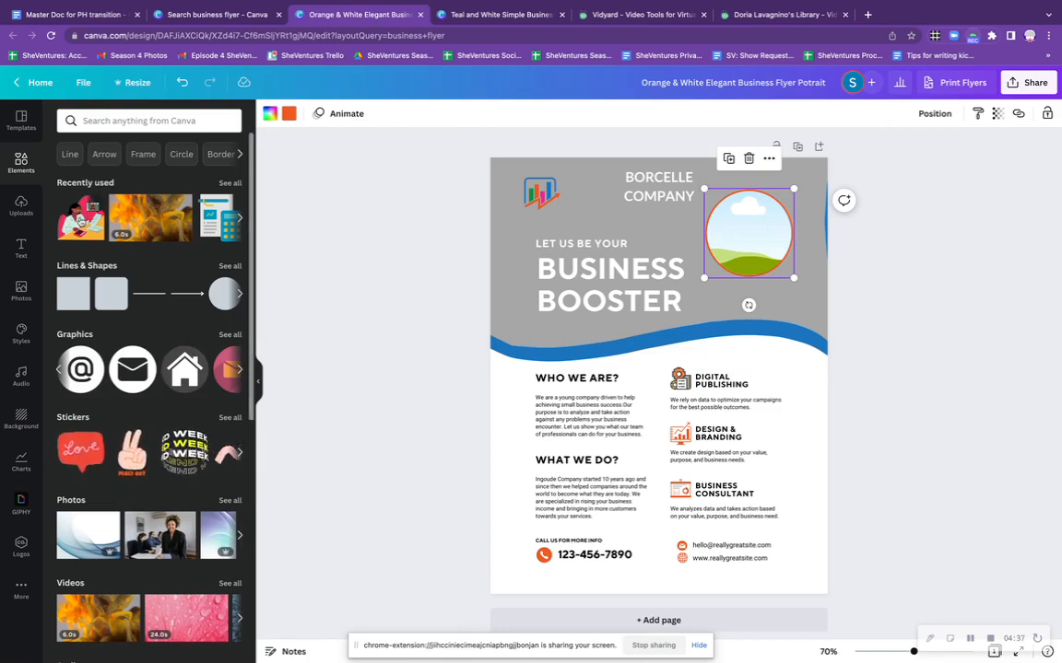
Add the recently used illustration of a woman at a desk, delete the empty circular frame, and place the illustration there.
left_click_drag(80, 217, 706, 210)
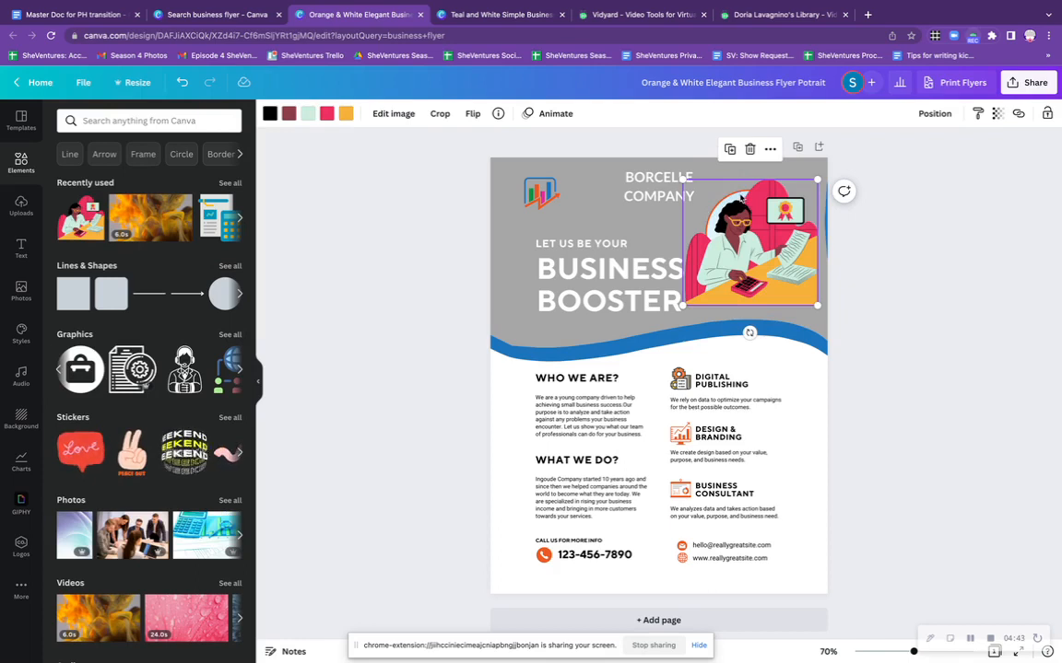
left_click_drag(741, 197, 634, 184)
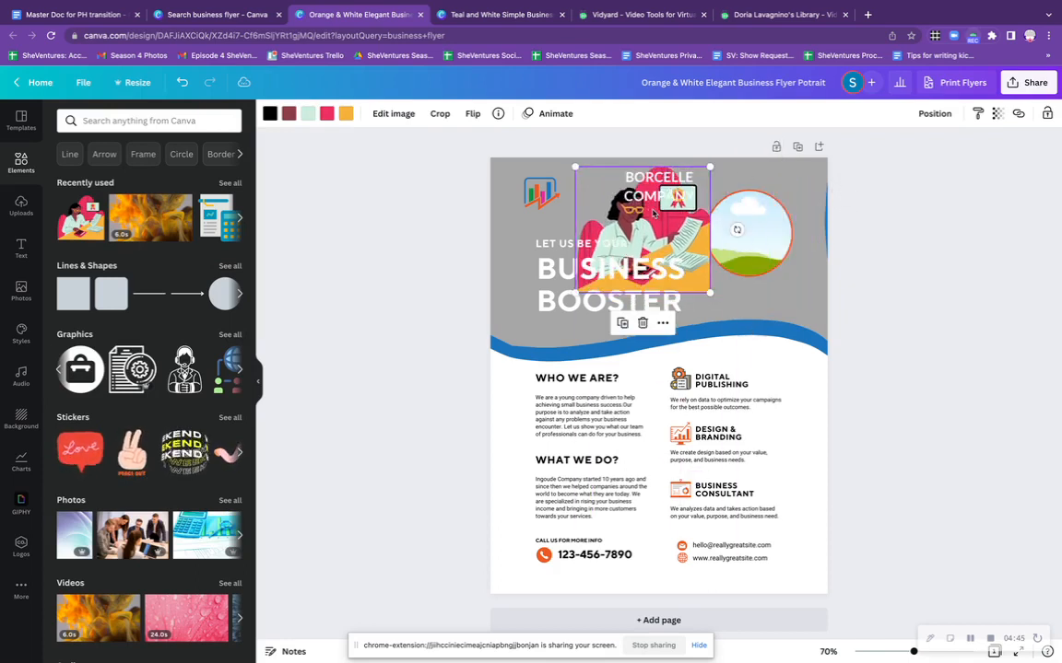
left_click(748, 229)
key("Delete")
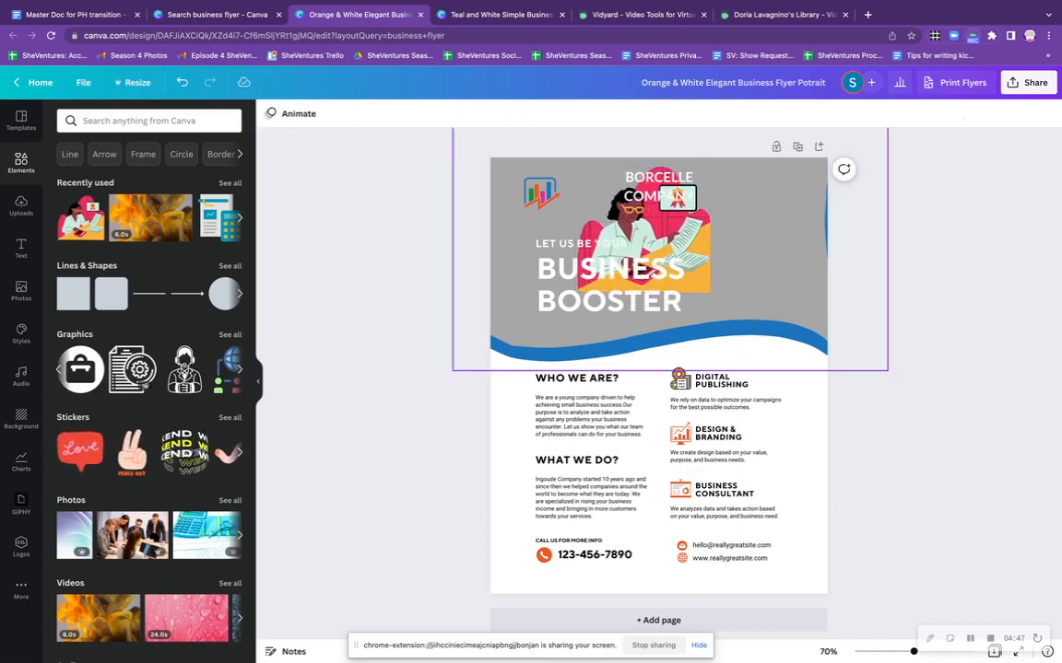
left_click_drag(658, 241, 768, 261)
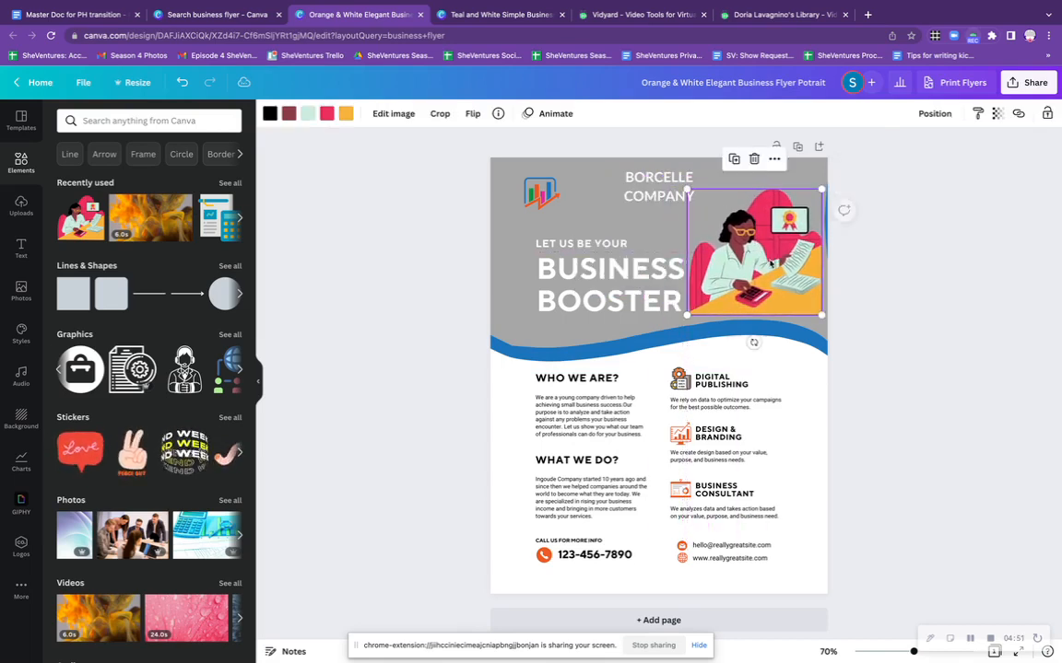
Try adding the pink neon GLOW text style to the flyer, delete it, and browse the other font combinations.
left_click(594, 201)
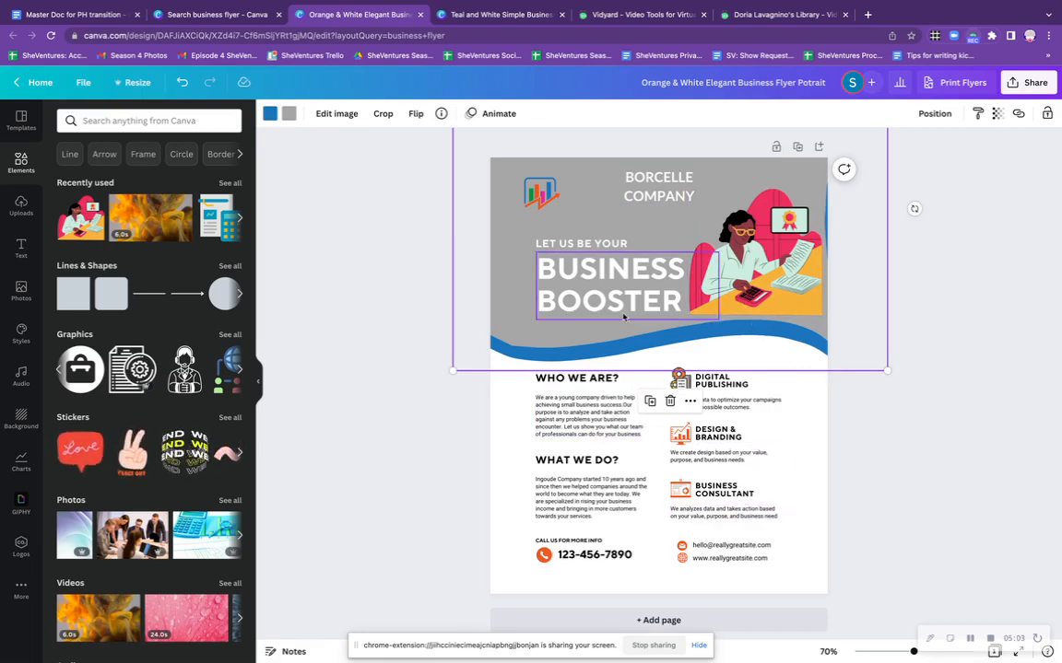
left_click(581, 245)
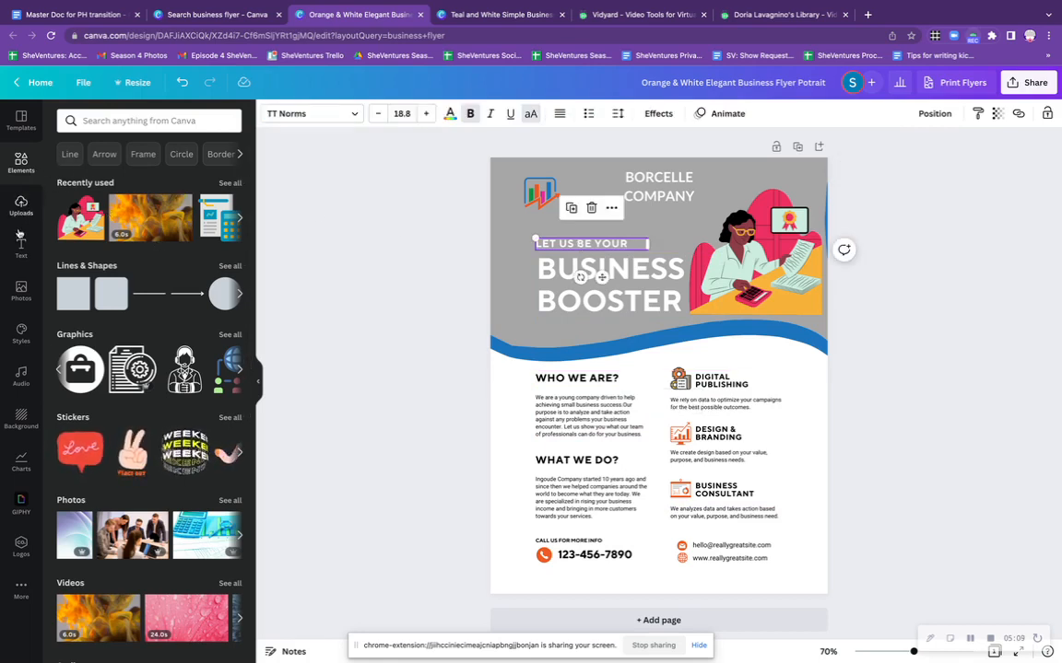
left_click(20, 246)
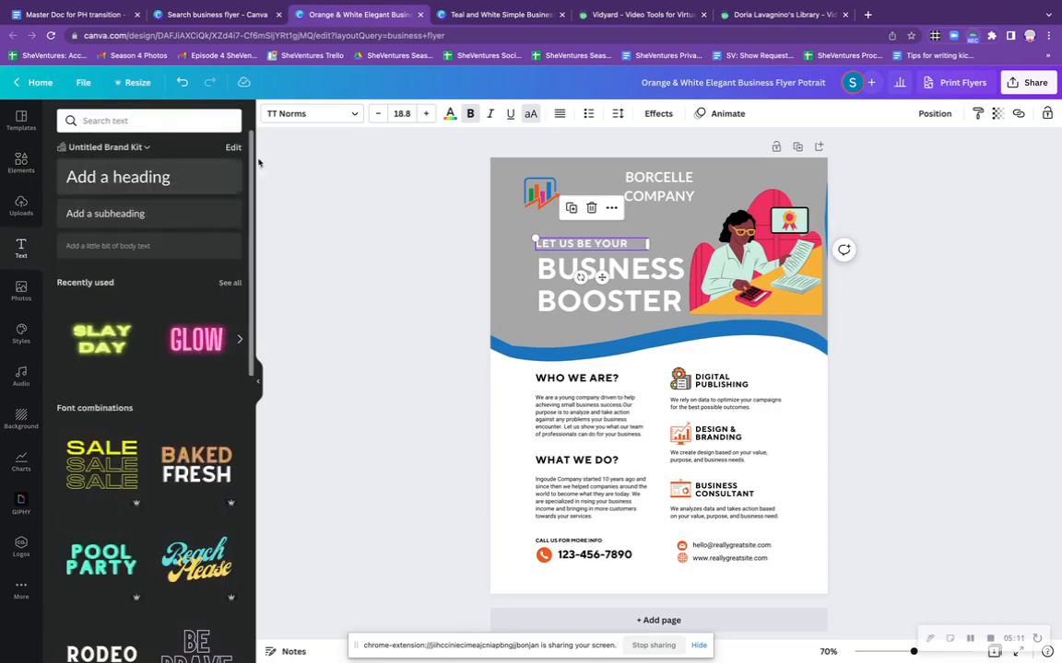
left_click(197, 341)
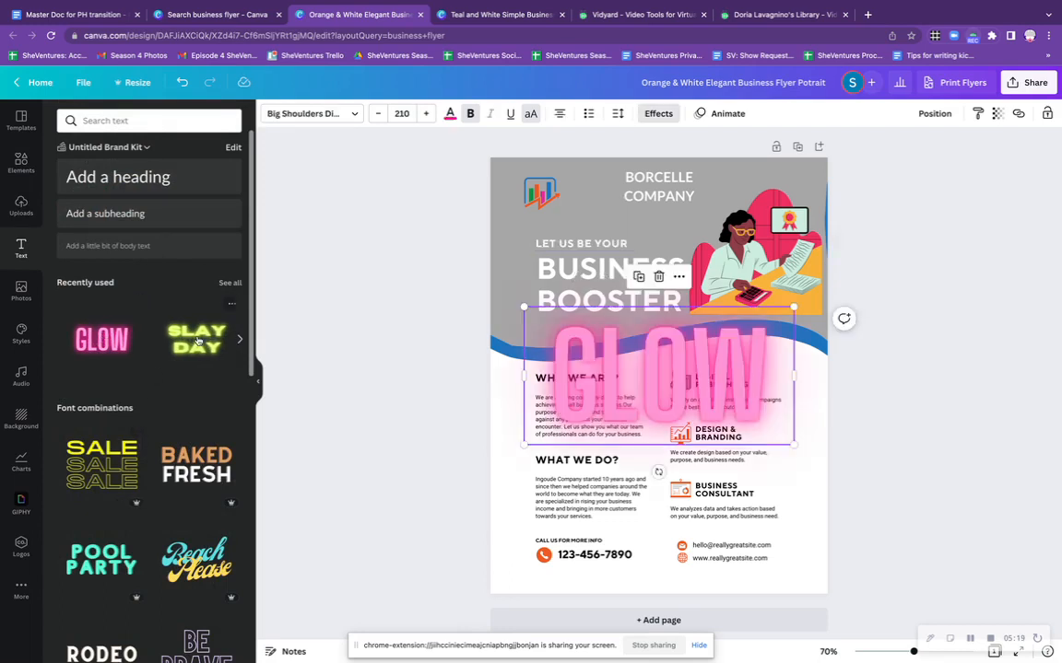
key("Delete")
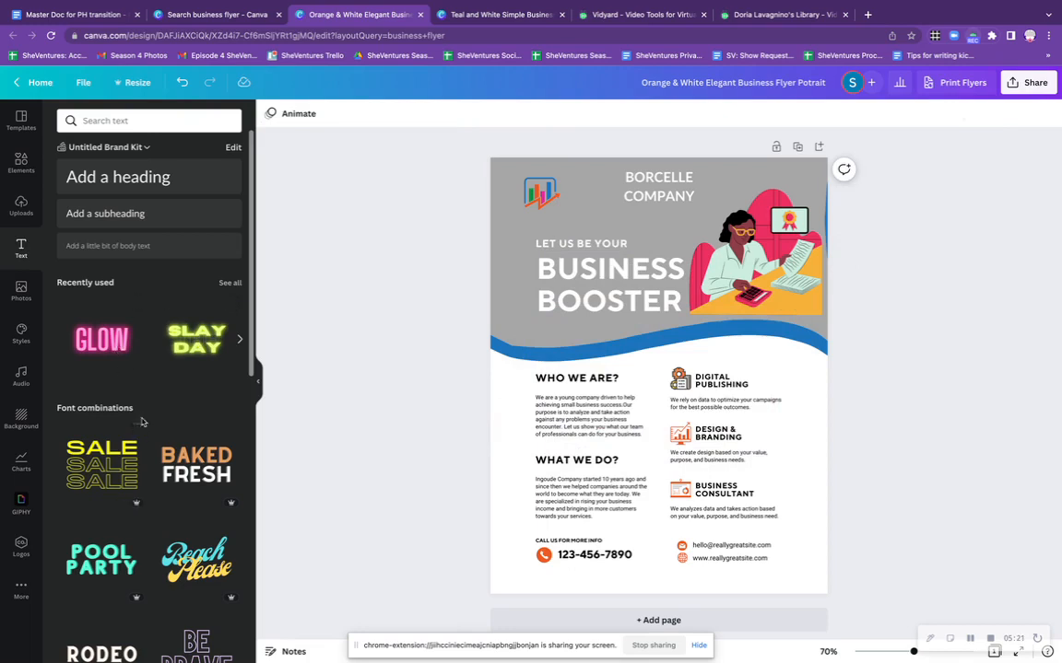
scroll(142, 422, "down", 3)
scroll(142, 422, "up", 1)
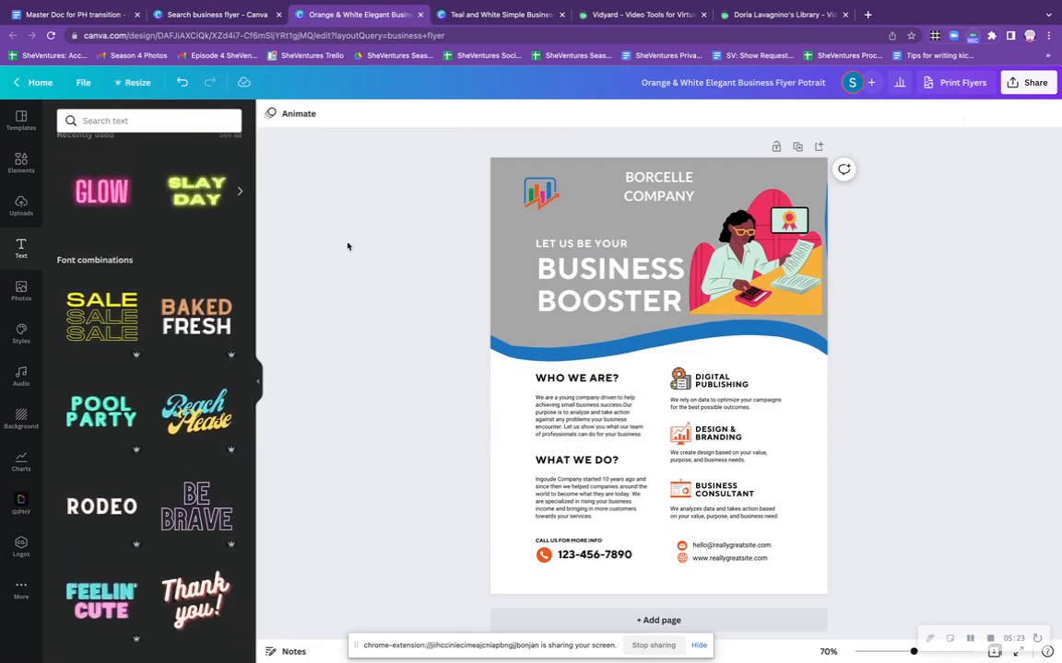
Try curving the "WHO WE ARE?" heading, moving it up and left, and giving it the Splice effect.
left_click(622, 300)
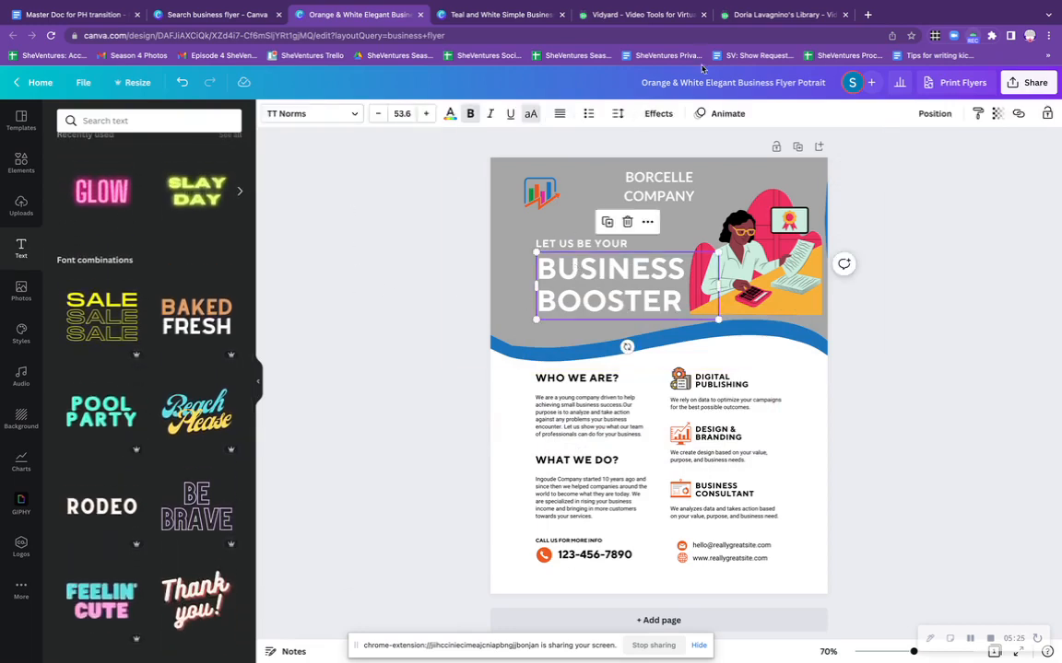
left_click(660, 115)
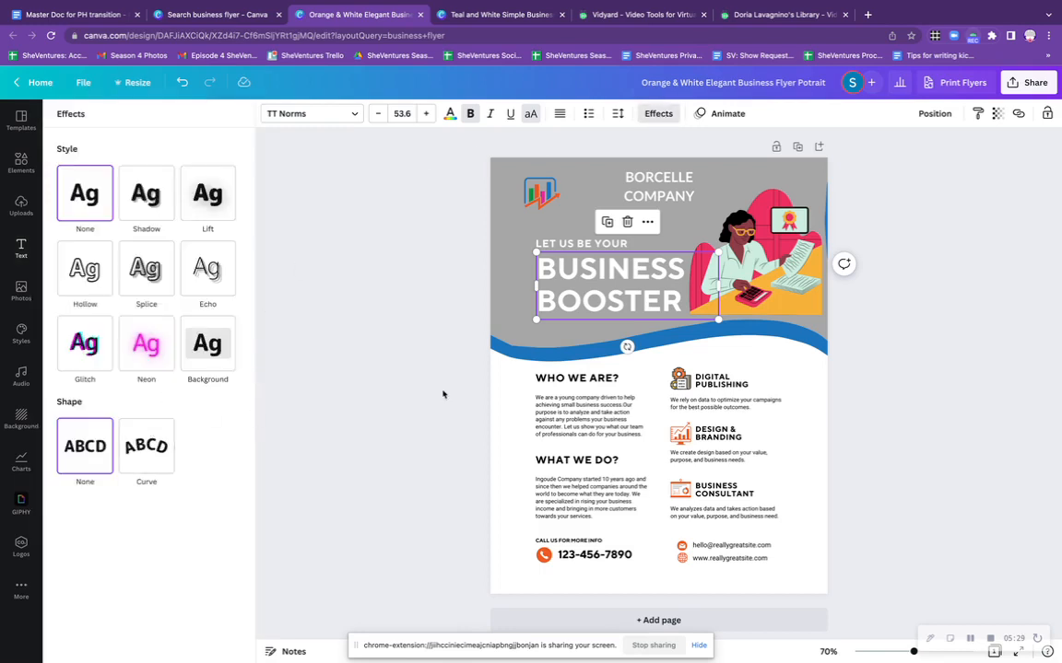
left_click(583, 381)
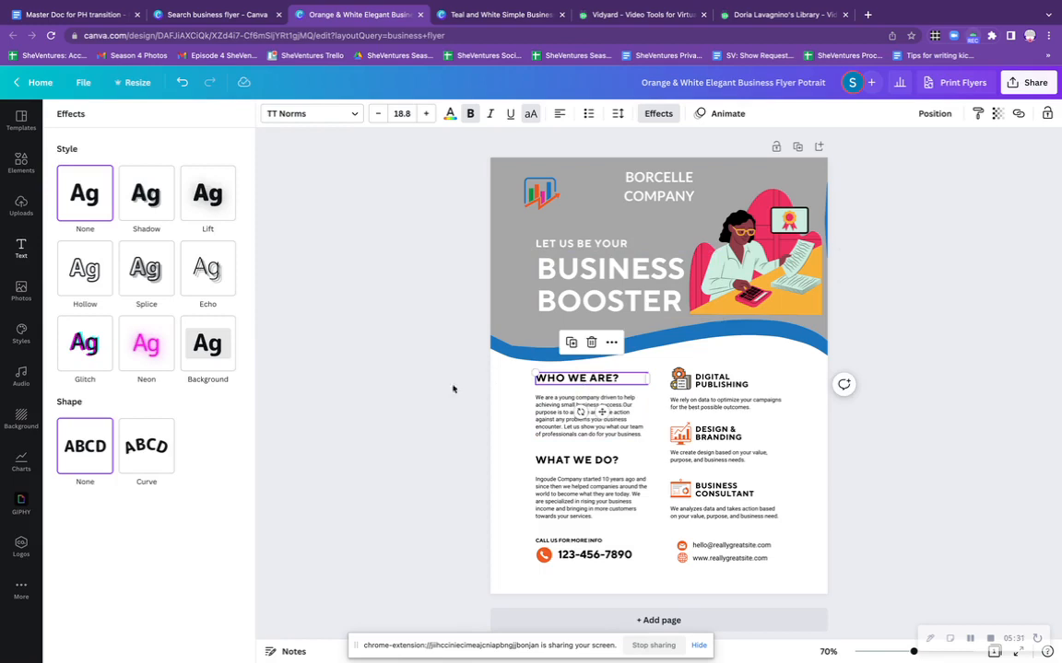
left_click(136, 402)
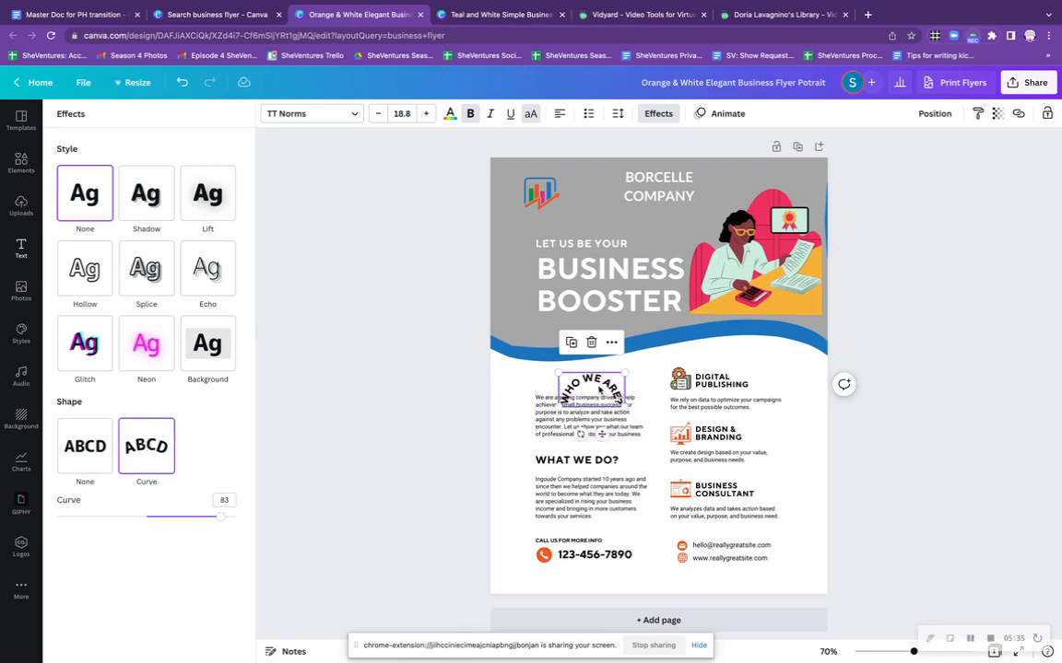
left_click_drag(594, 381, 573, 362)
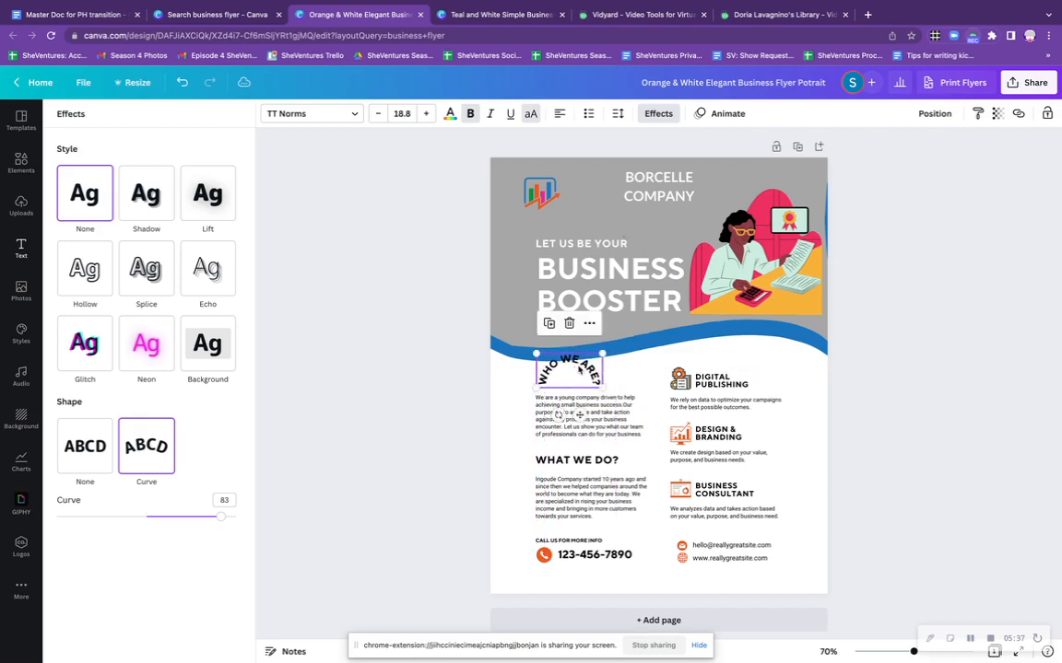
left_click(135, 243)
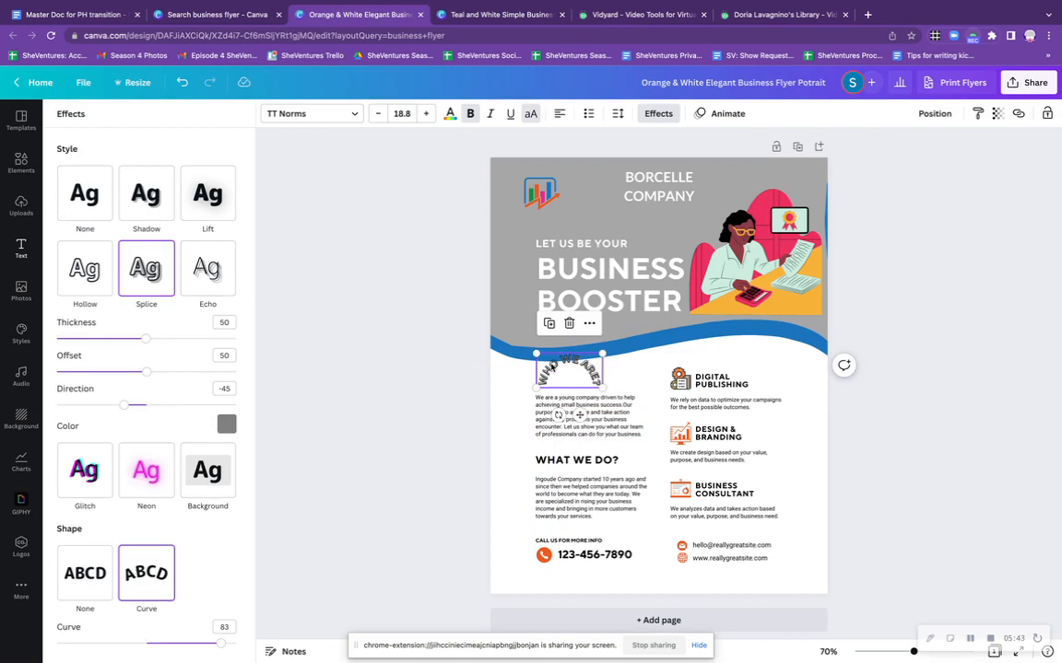
Undo the Splice effect, the move and the curve on the "WHO WE ARE?" heading.
key("ctrl+z")
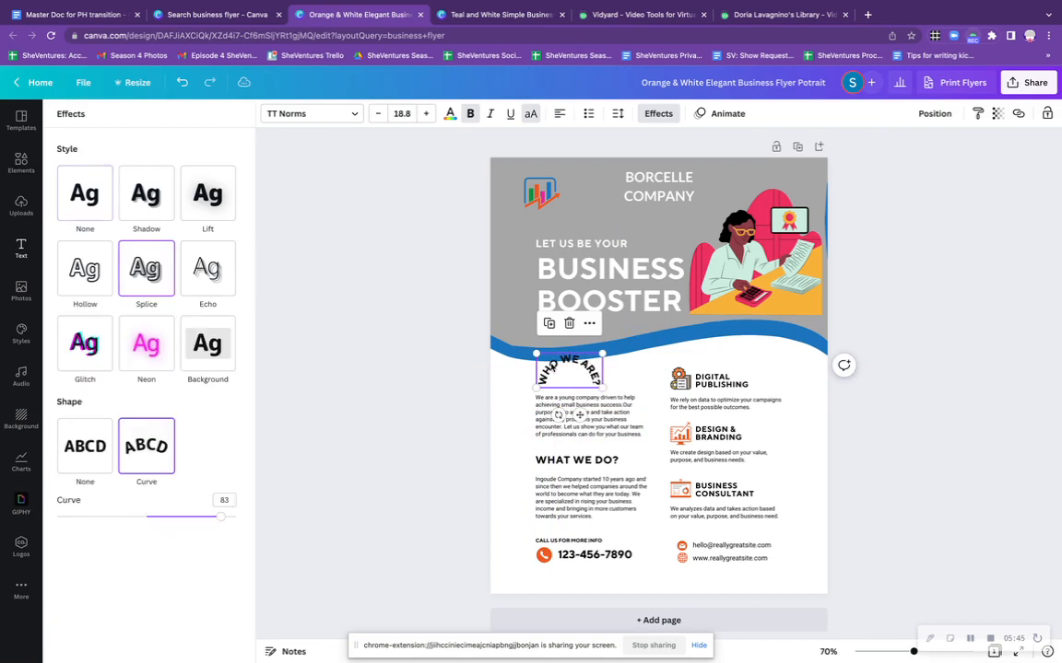
key("ctrl+z")
key("ctrl+z")
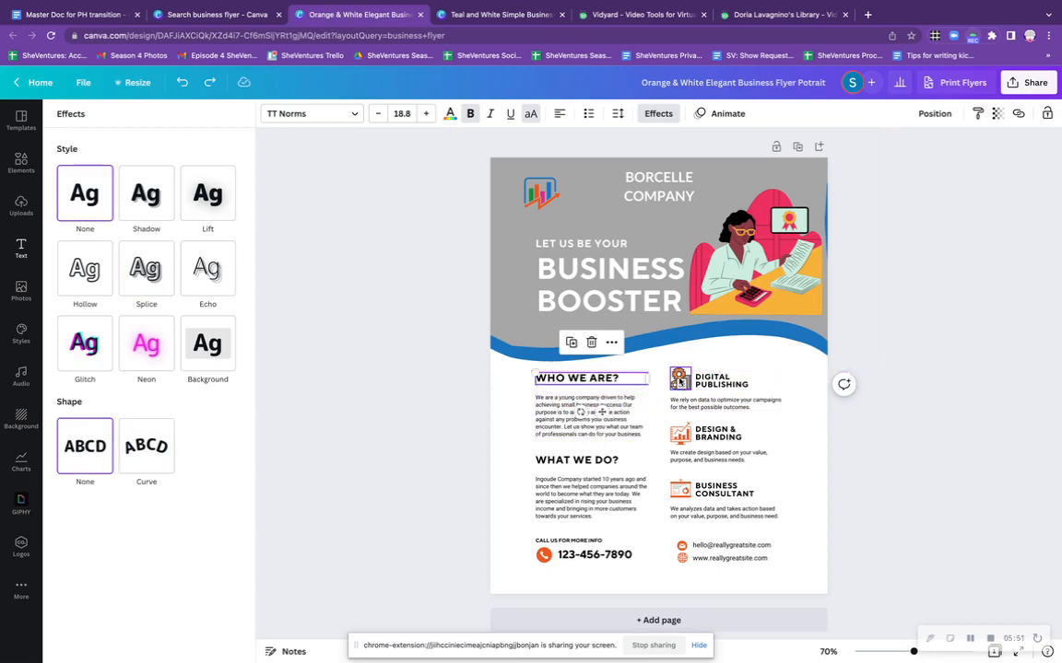
mouse_move(680, 381)
left_mouse_down()
mouse_move(682, 356)
mouse_move(754, 355)
mouse_move(680, 378)
left_mouse_up()
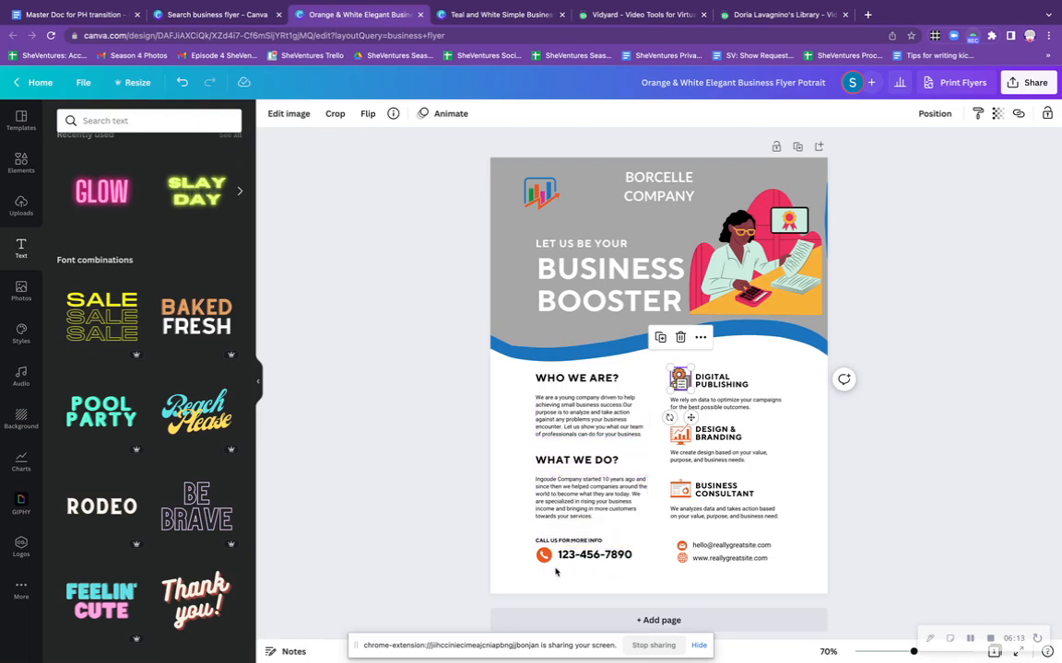
left_click(728, 559)
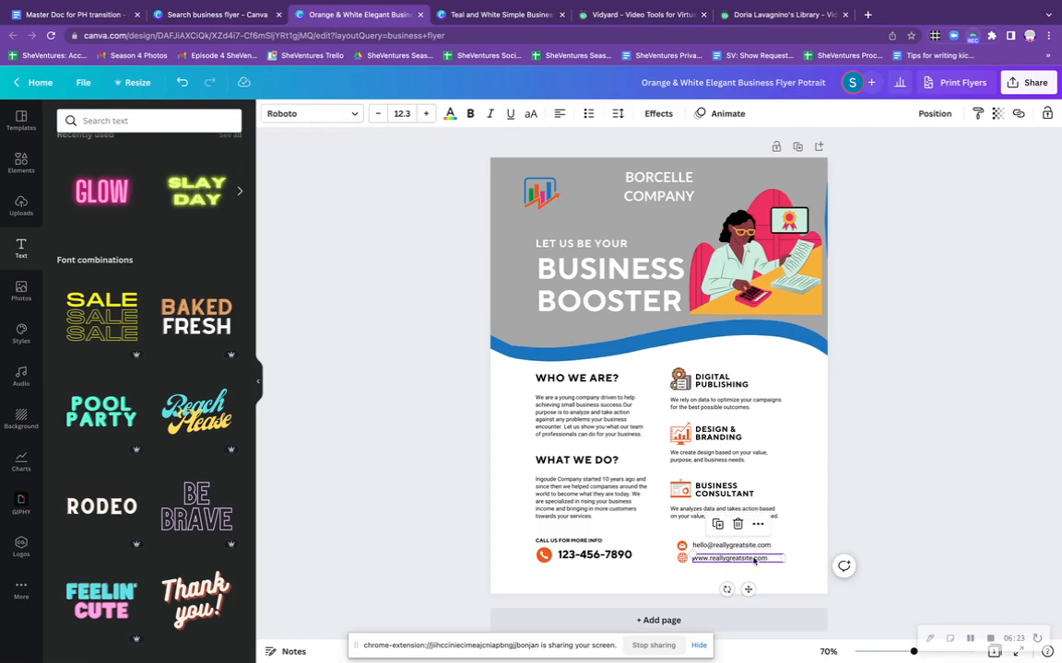
double_click(724, 559)
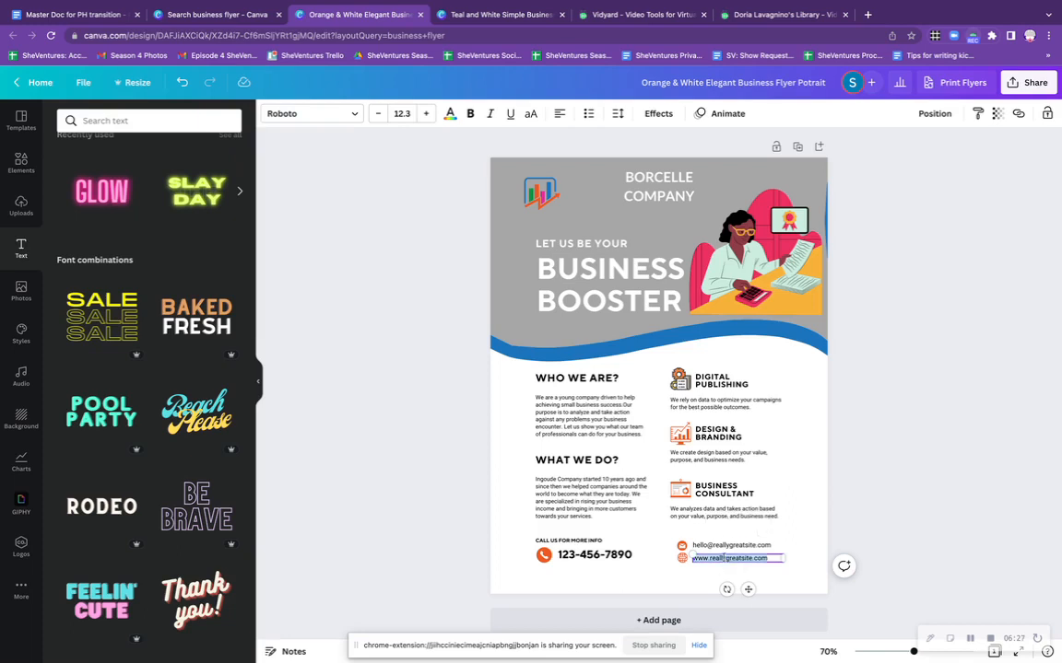
left_click(1018, 114)
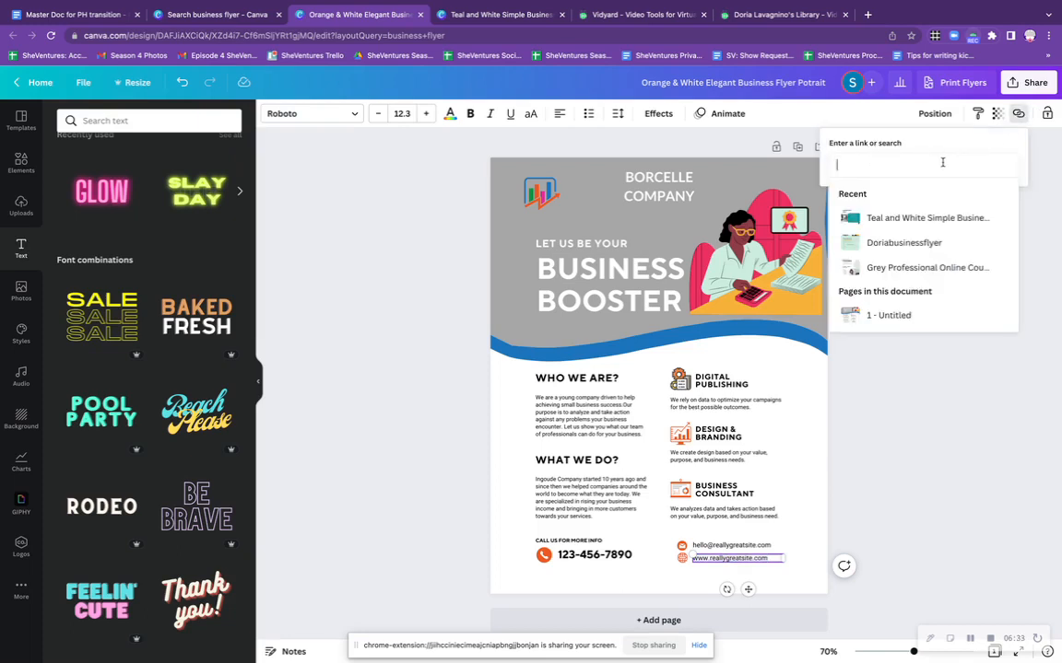
type("dori")
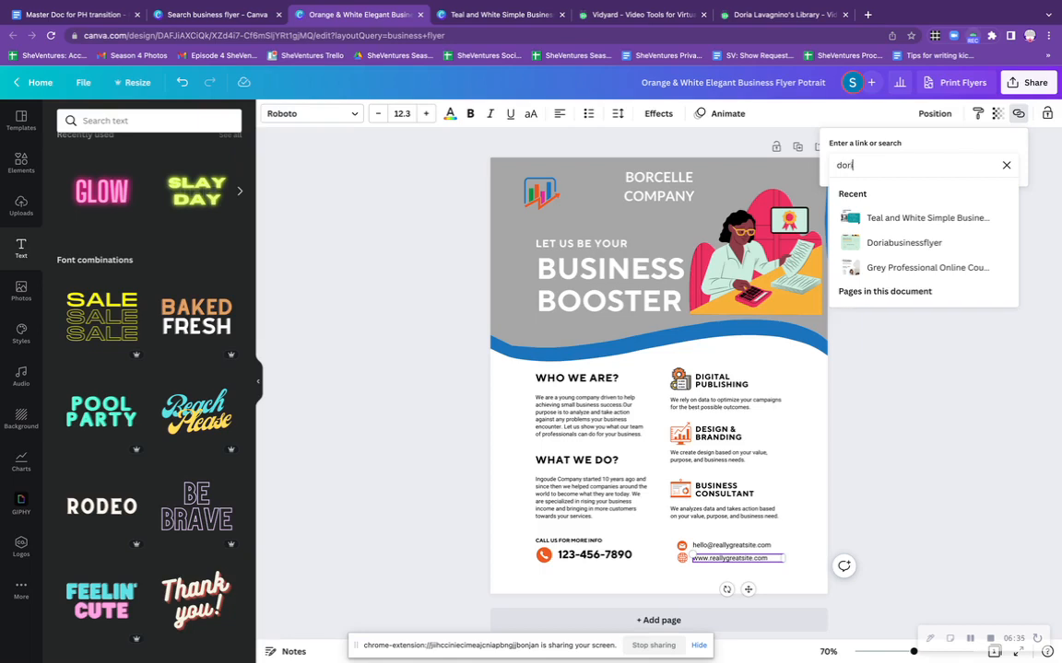
type("a.com")
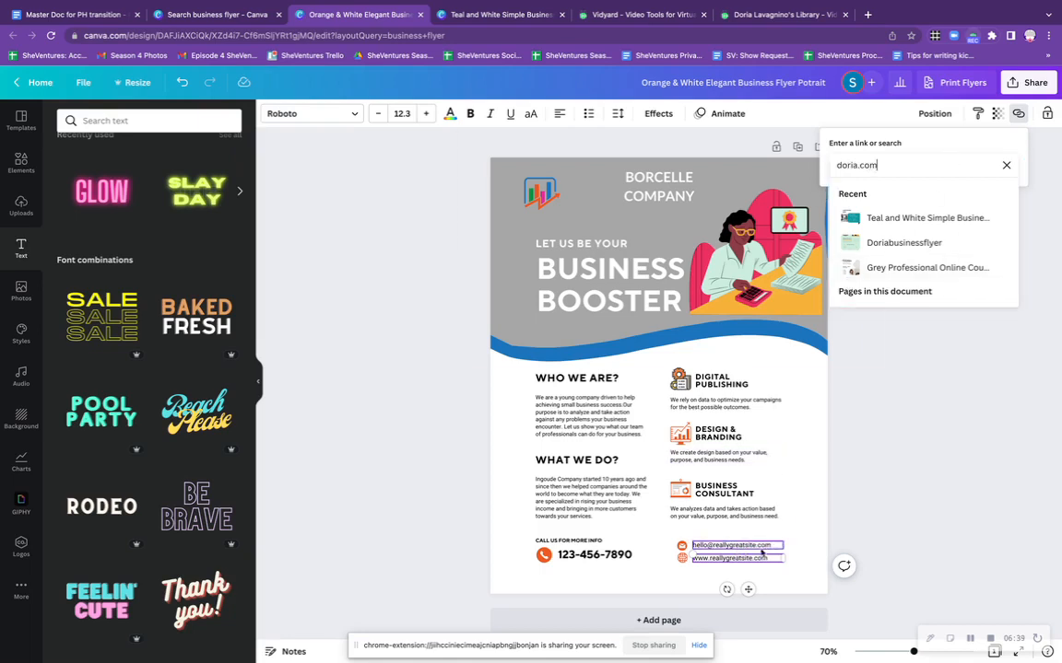
key("Return")
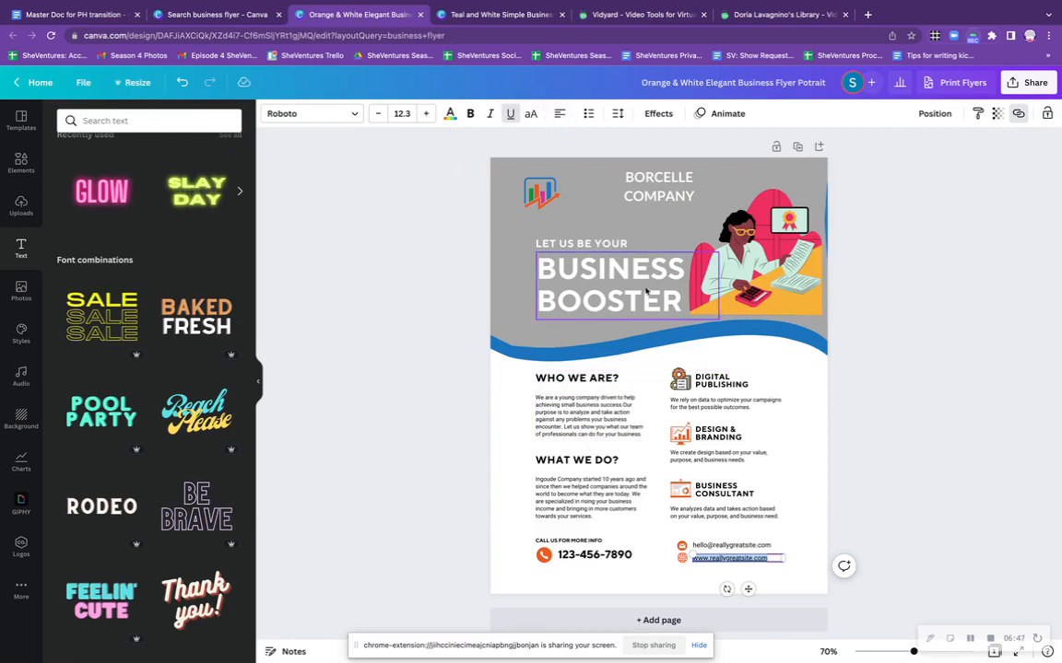
Move the "BUSINESS BOOSTER" heading slightly left and colour all its text magenta from the document colours.
left_click_drag(651, 287, 638, 285)
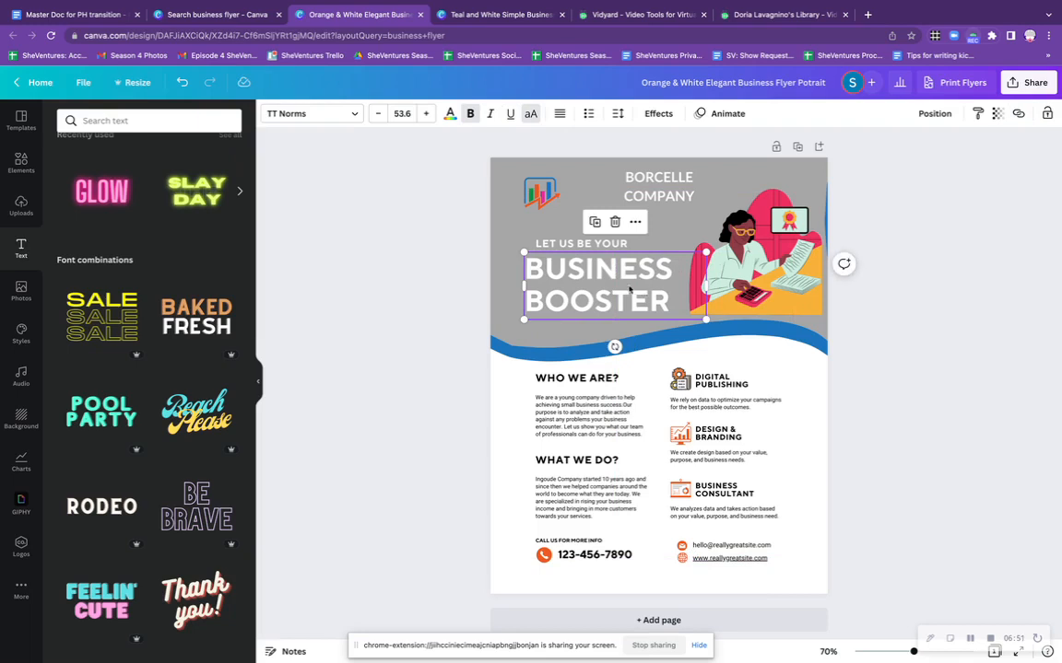
double_click(554, 256)
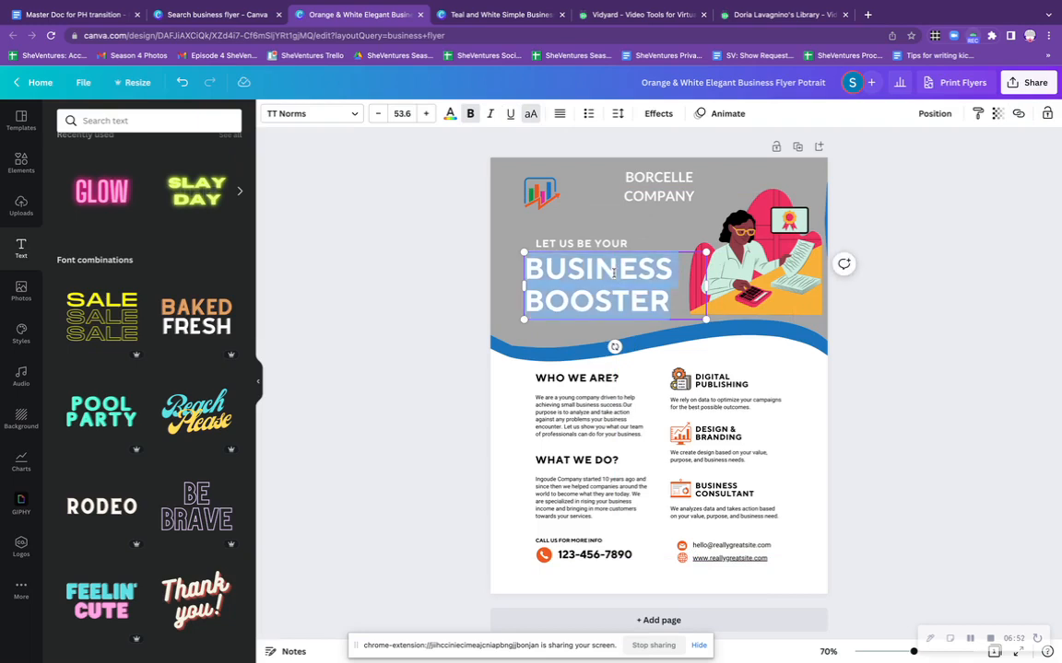
left_click(450, 113)
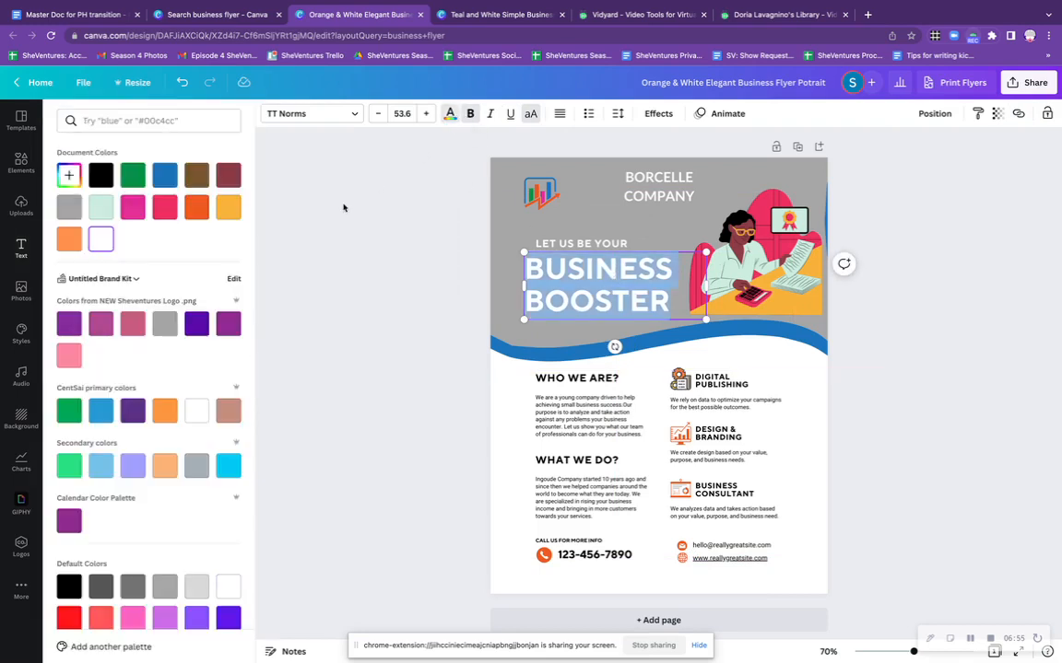
left_click(134, 210)
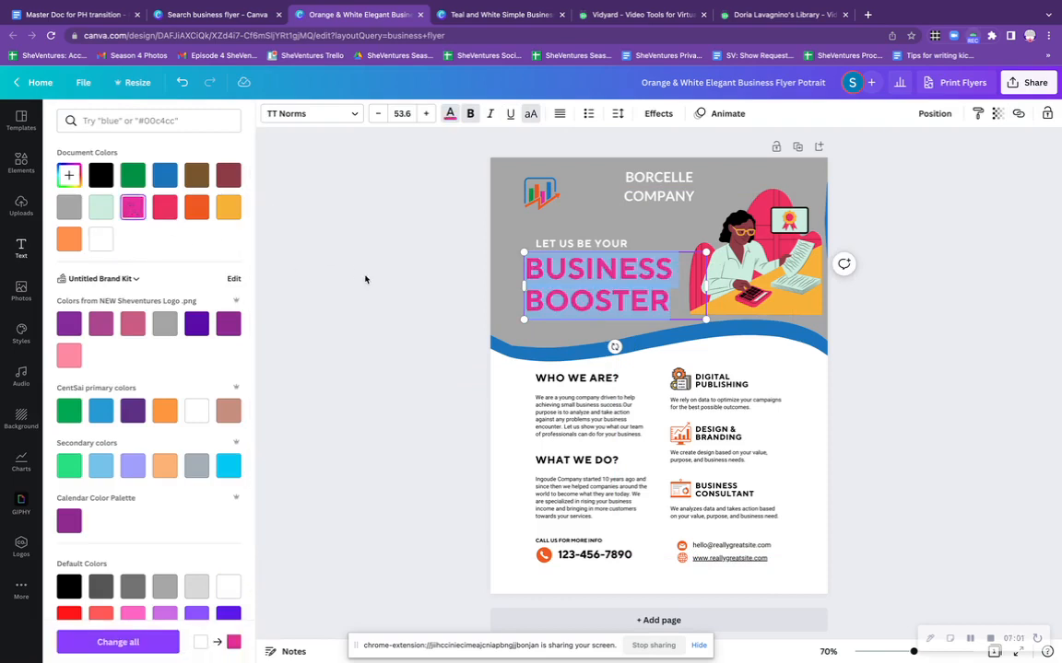
left_click(395, 279)
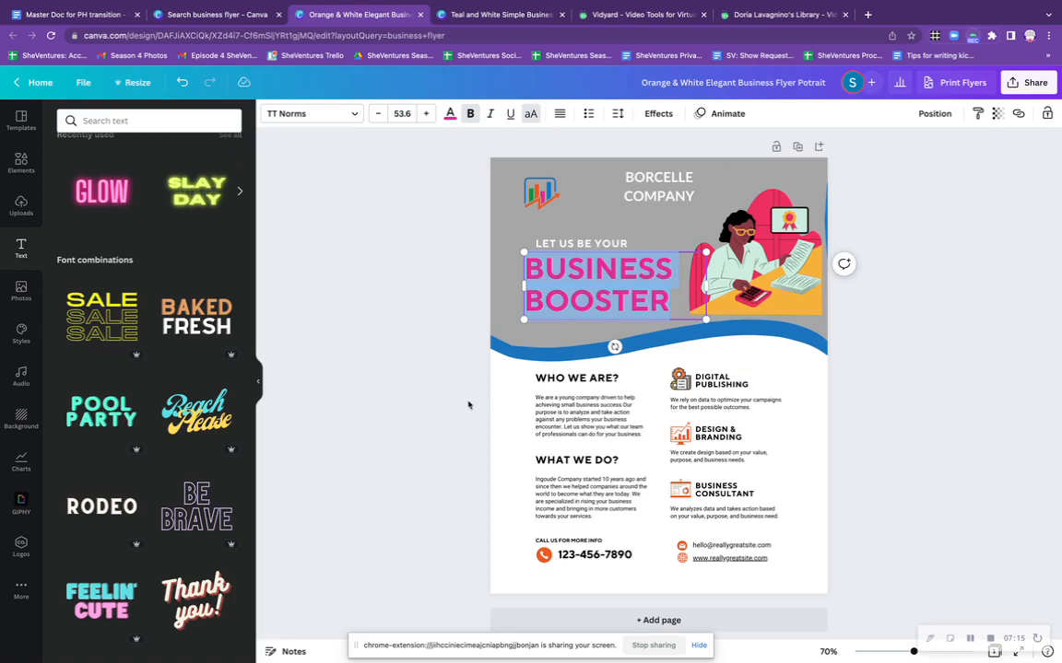
Rename the flyer design as BusinessFlyer.
left_click(796, 83)
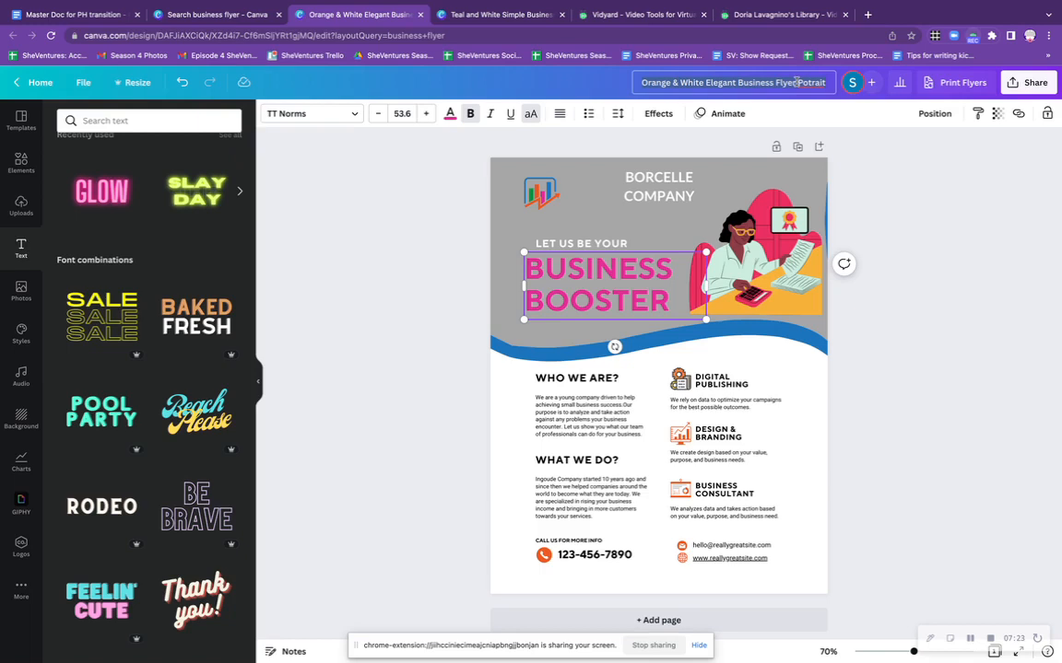
key("ctrl+a")
type("Bu")
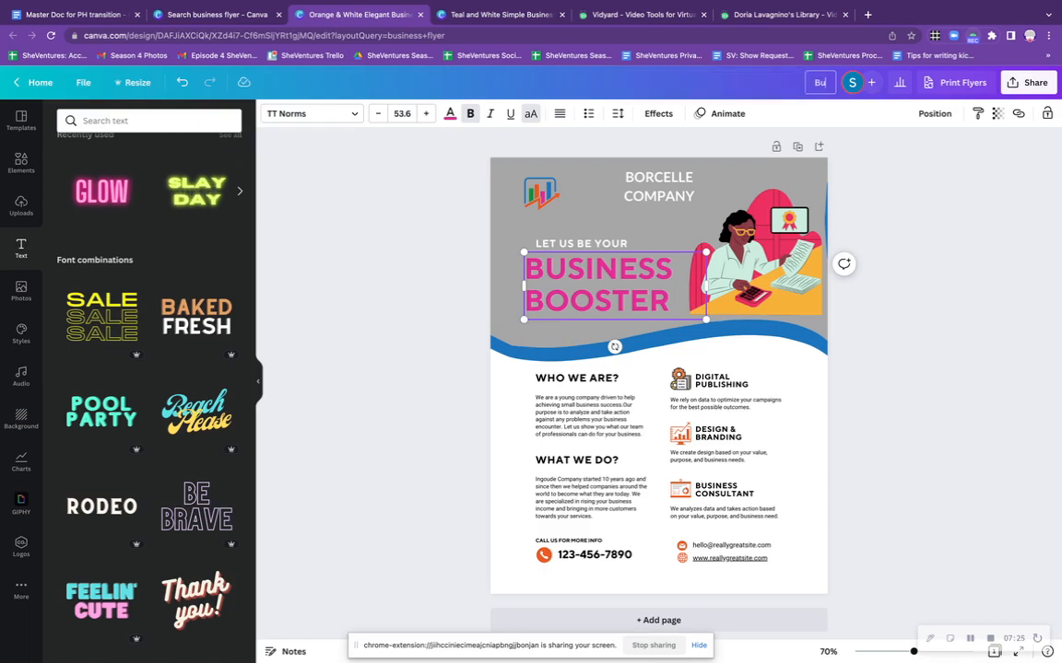
type("sinessFlyer")
Download the flyer as a PNG file at size 1 from the design's sharing options.
left_click(1022, 84)
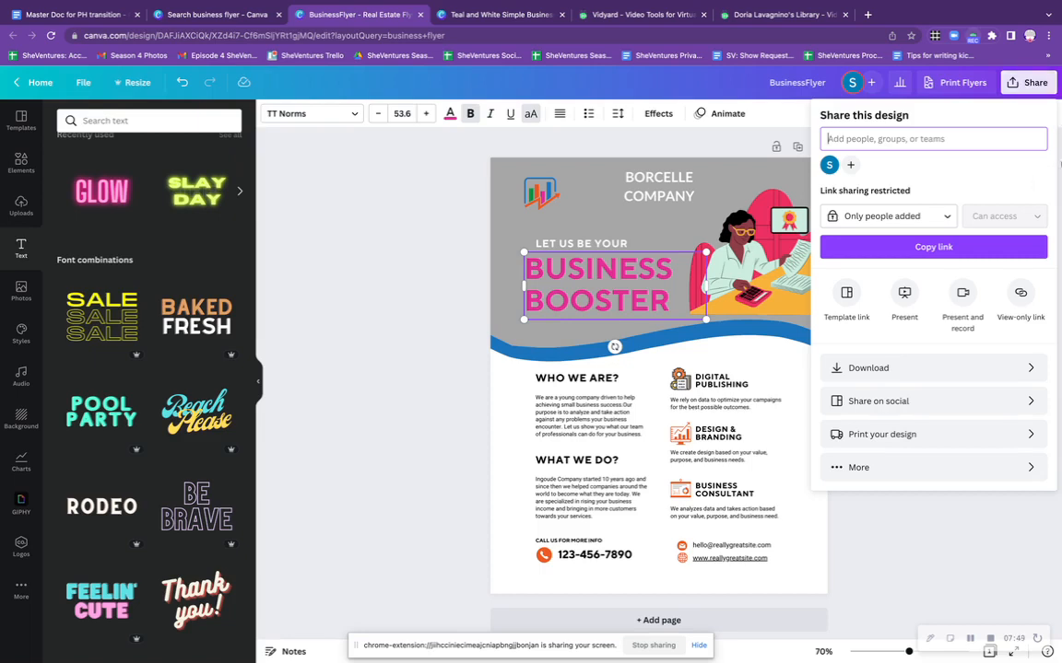
left_click(954, 247)
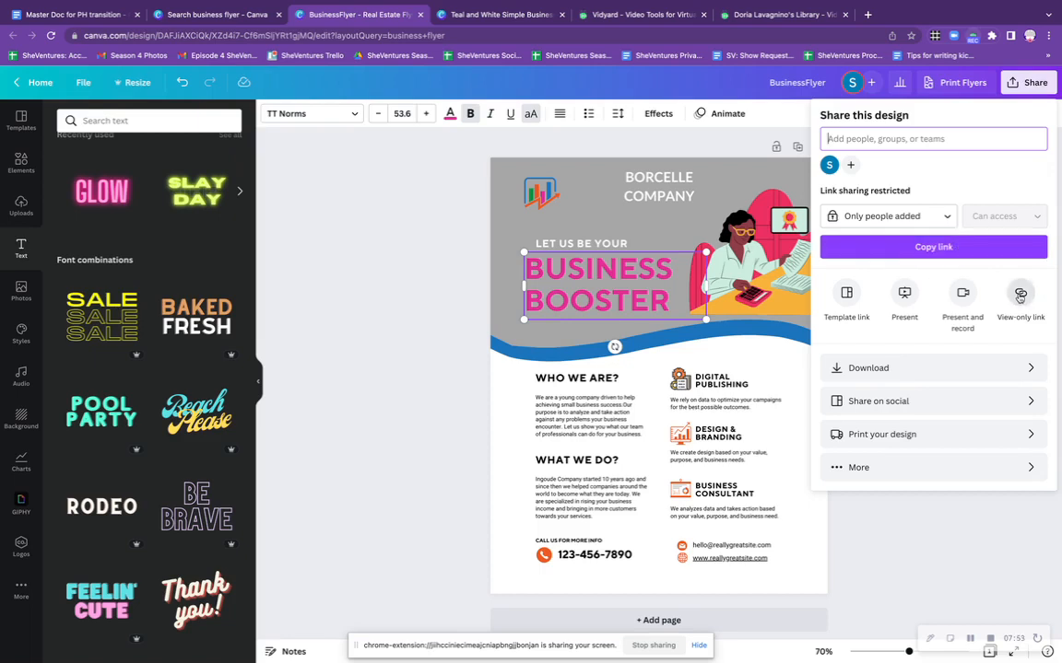
left_click(913, 369)
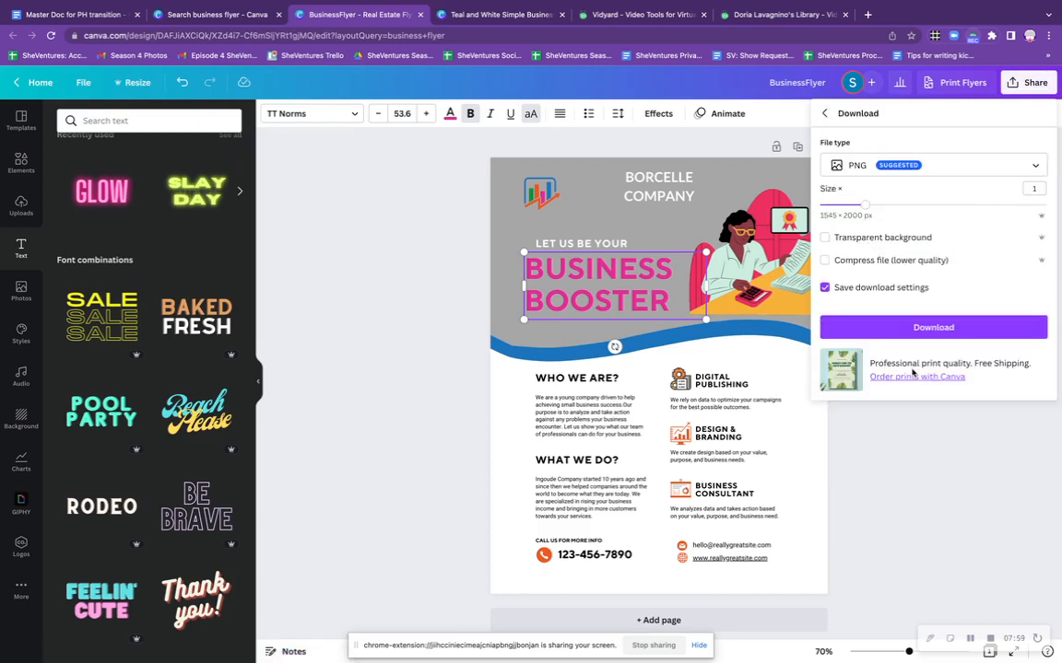
left_click(945, 165)
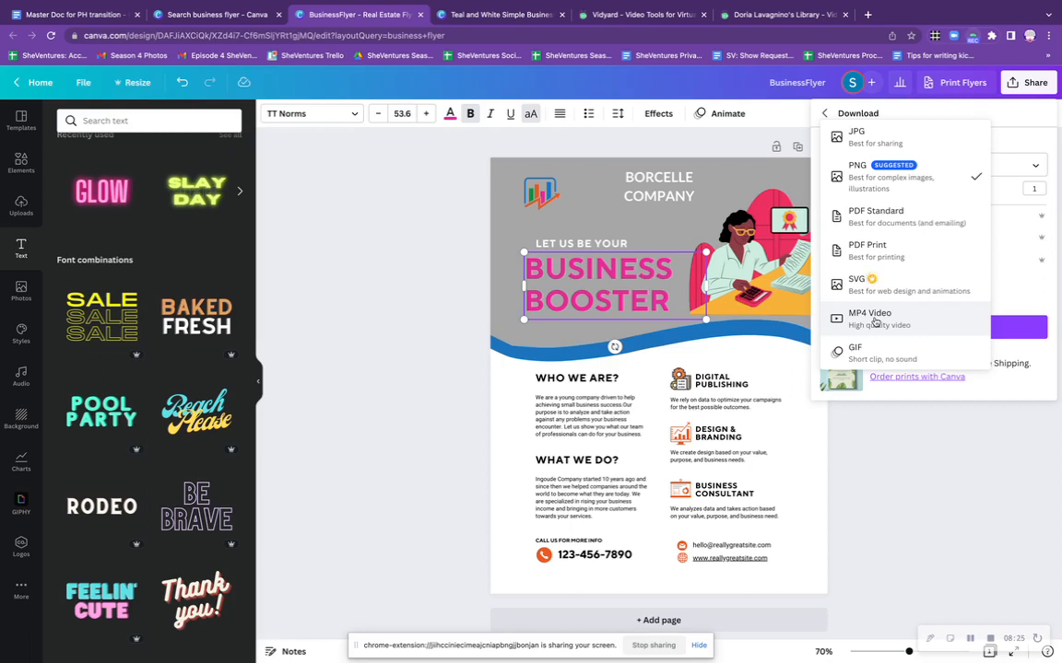
left_click(859, 175)
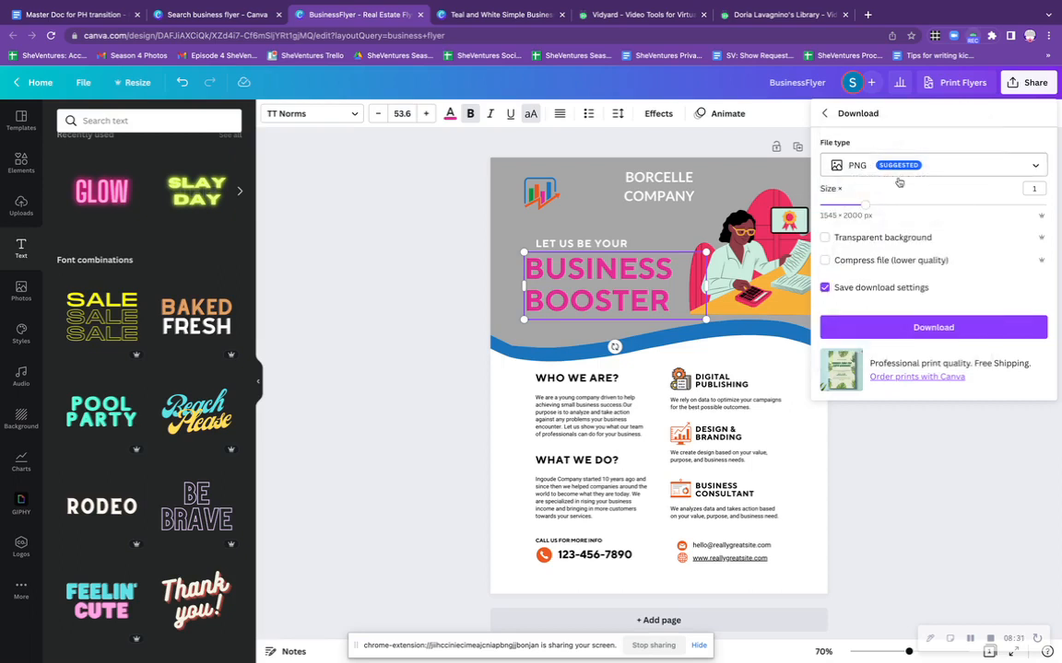
left_click(903, 336)
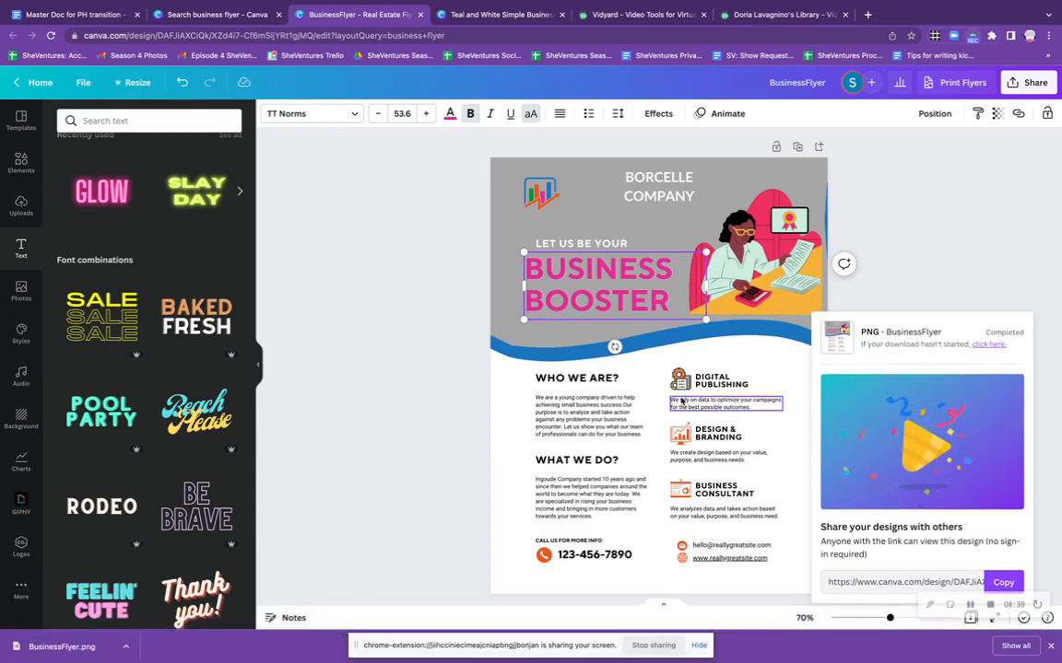
Open the downloaded BusinessFlyer.png to check it, and close its preview and the untitled folder window behind it.
left_click(67, 649)
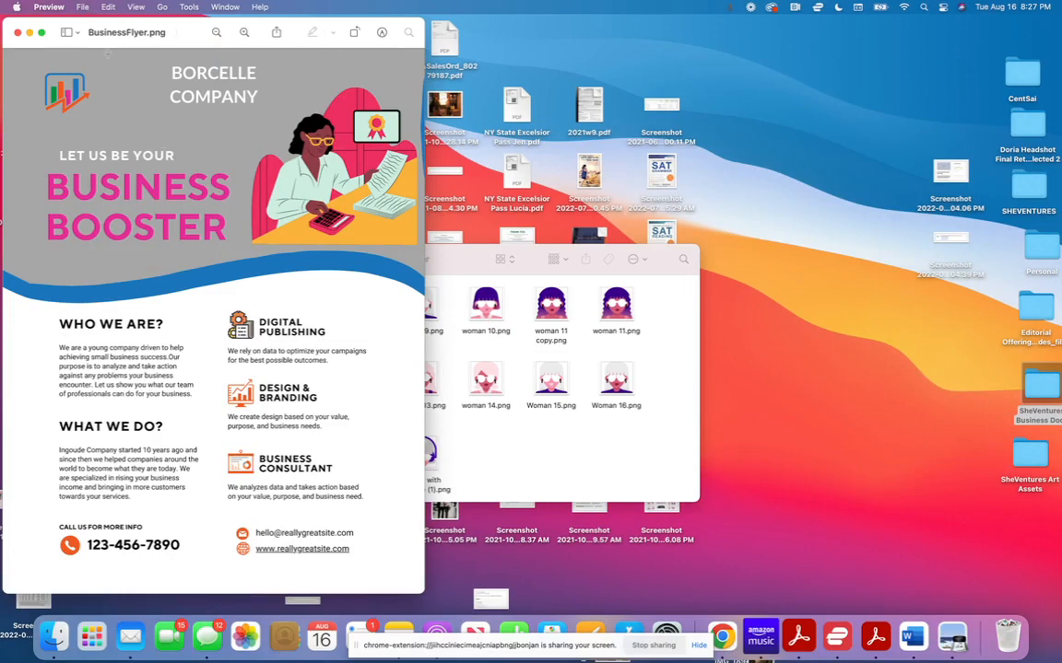
left_click(16, 32)
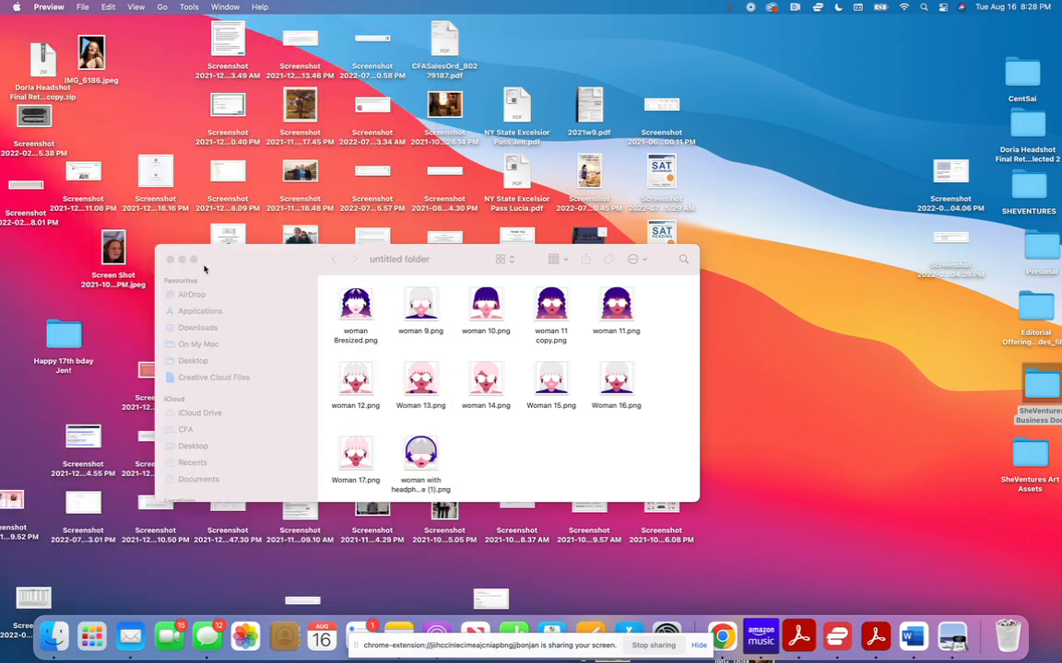
left_click(169, 259)
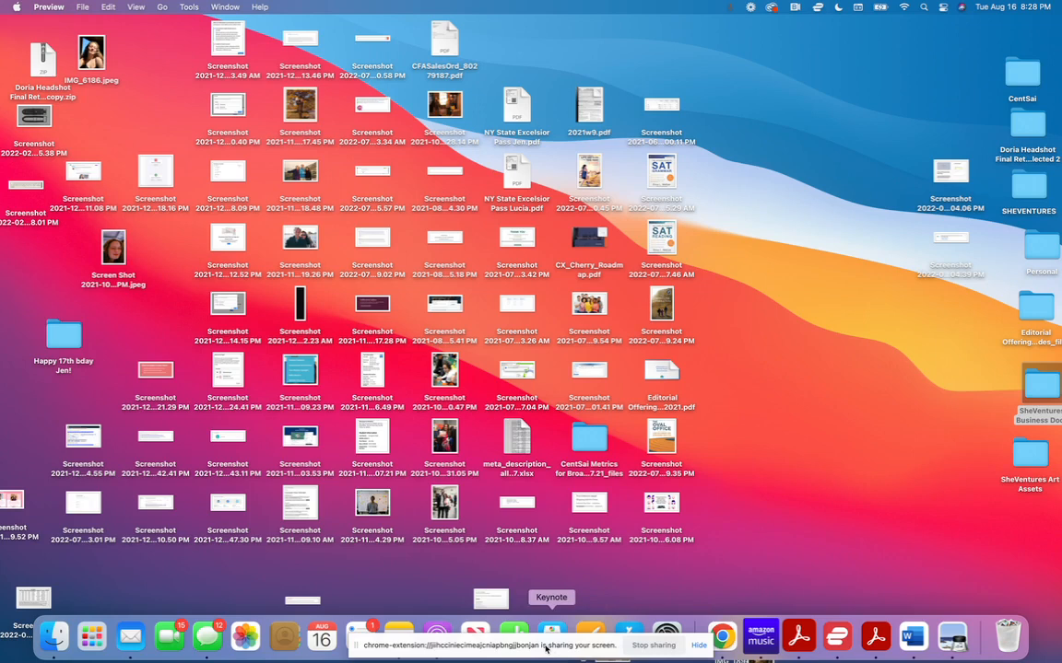
Switch back to Chrome and view the Vidyard home page and the account's Vidyard video library.
left_click(722, 635)
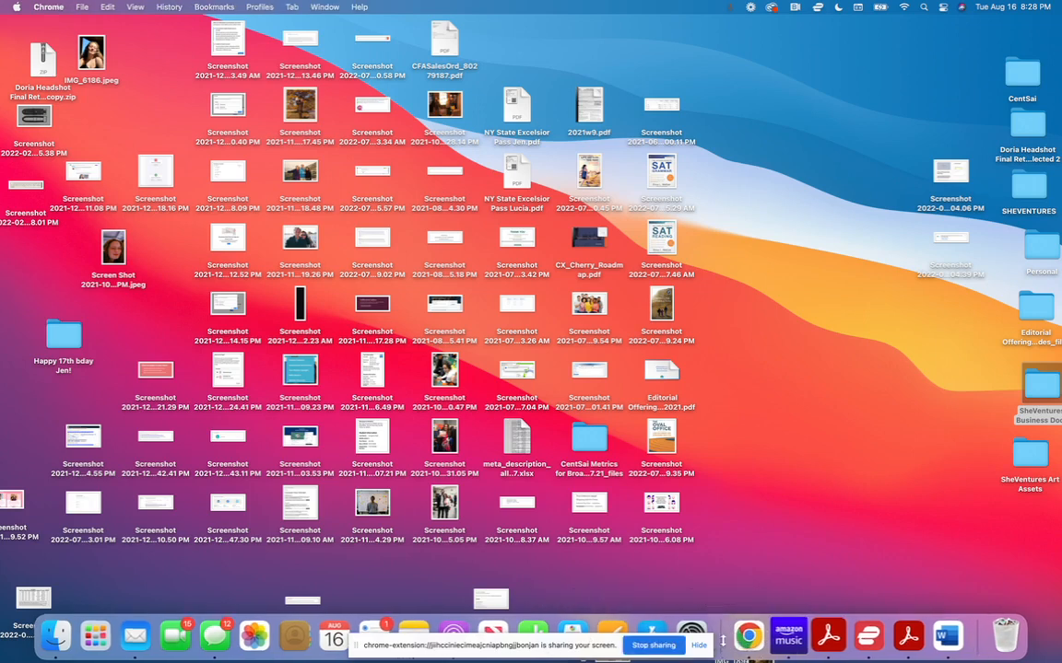
left_click(748, 635)
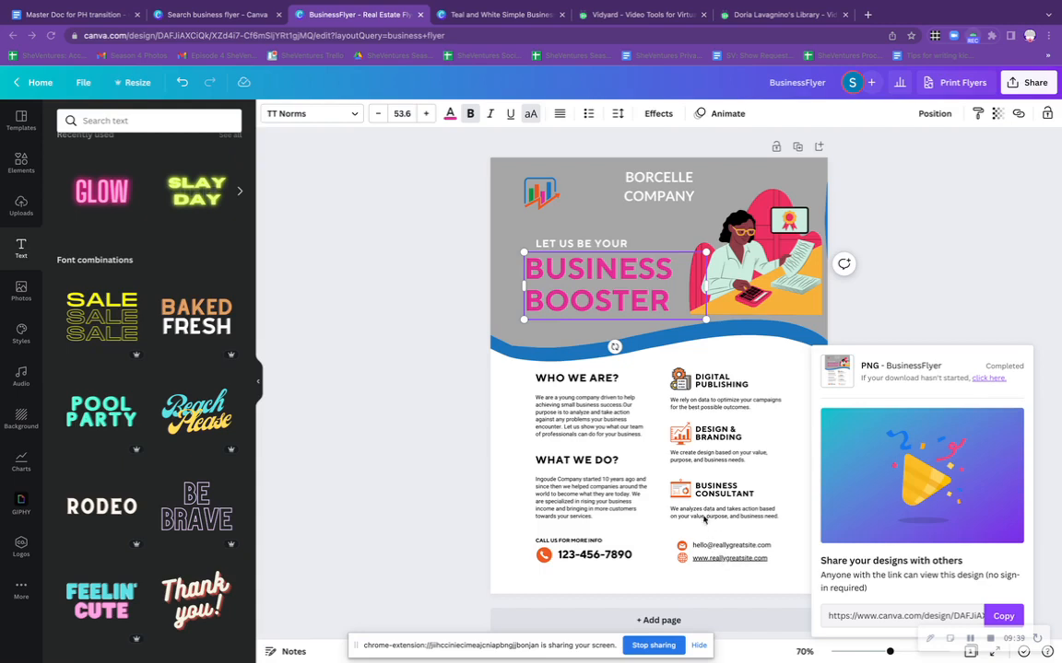
left_click(638, 19)
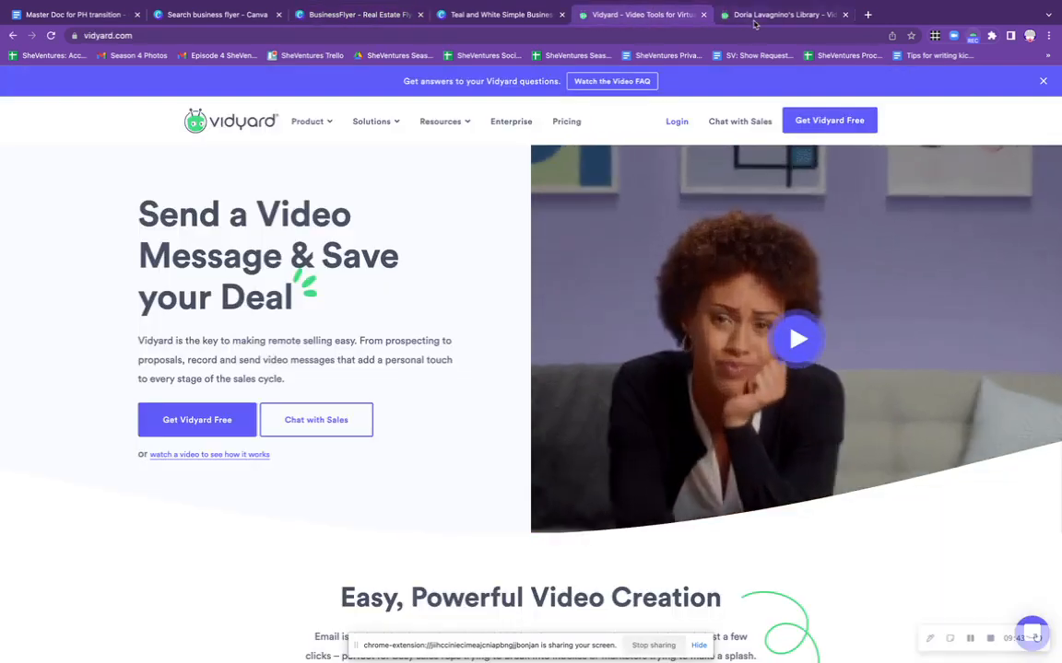
left_click(755, 20)
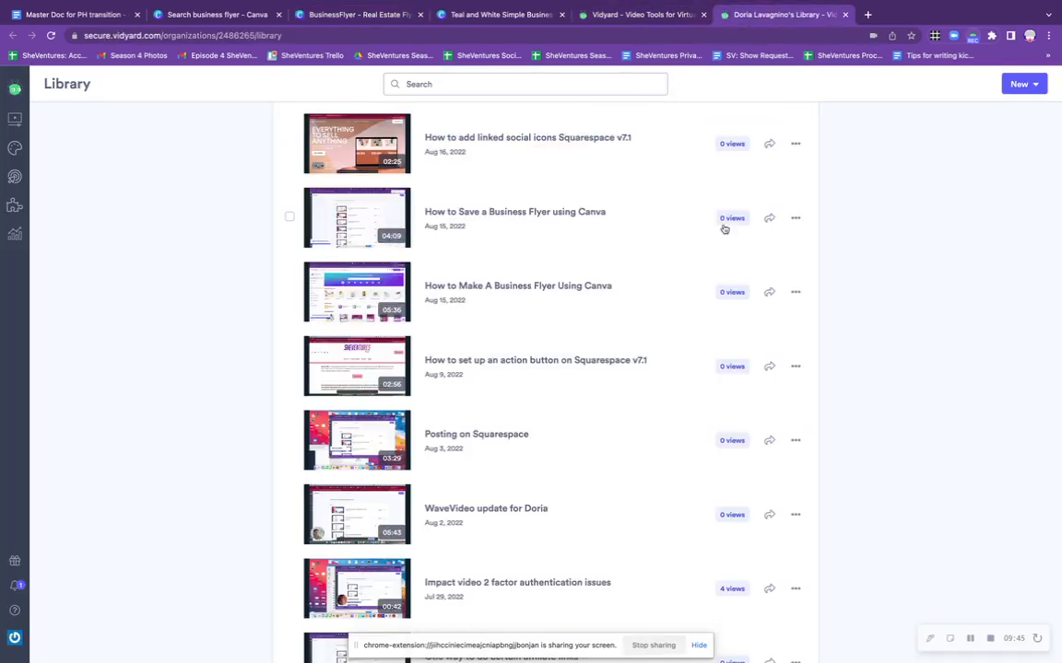